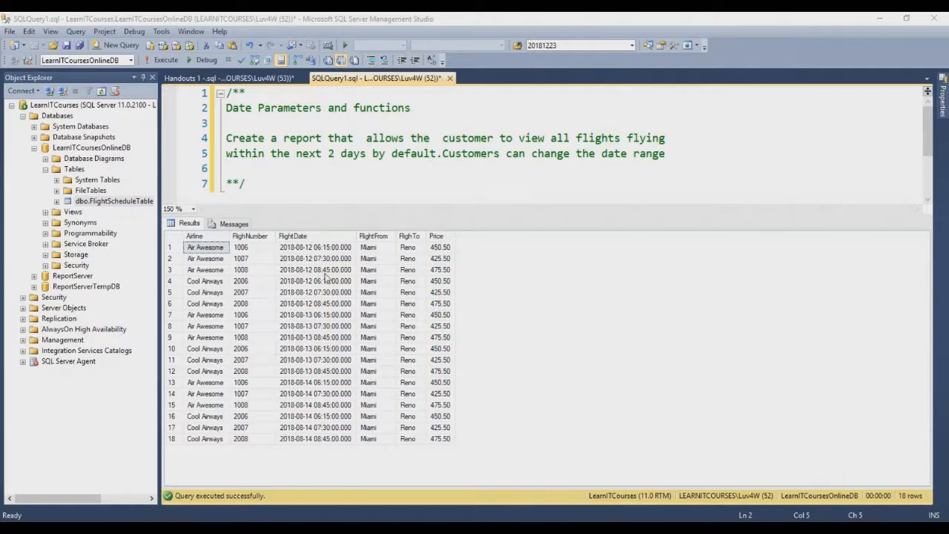
- Add the line "Database Server: LearnItCourses" below the report requirement in the comment and select the LearnITCoursesOnlineDB database
click(261, 172)
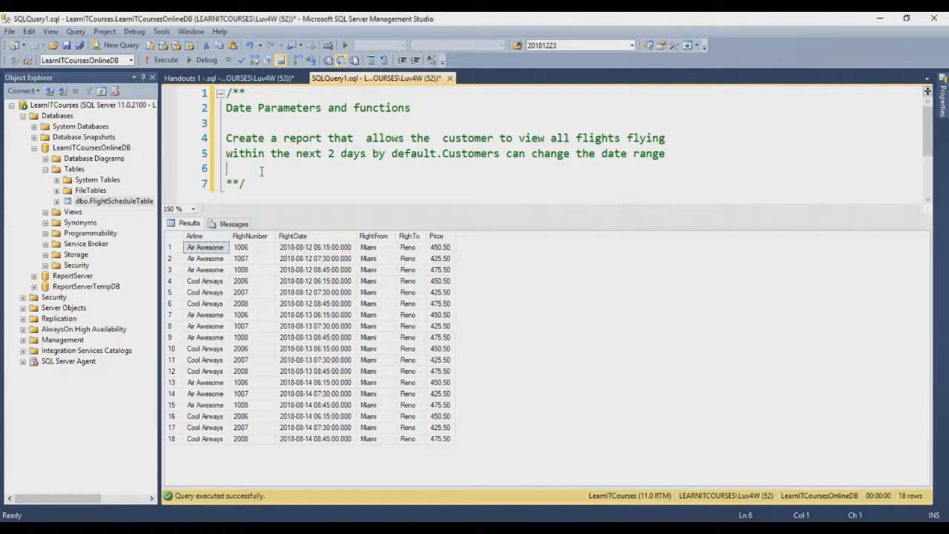
key(Return)
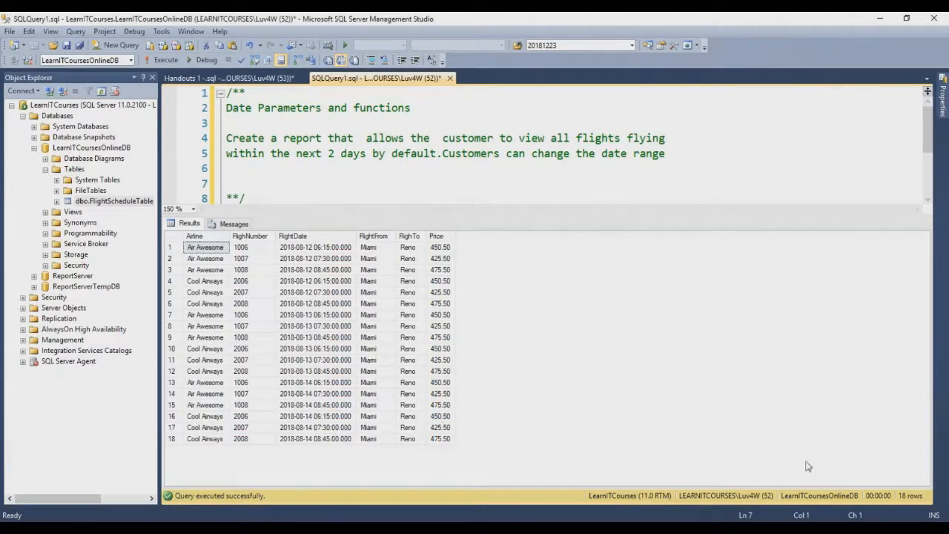
text(Database Server:		LearnItCourses)
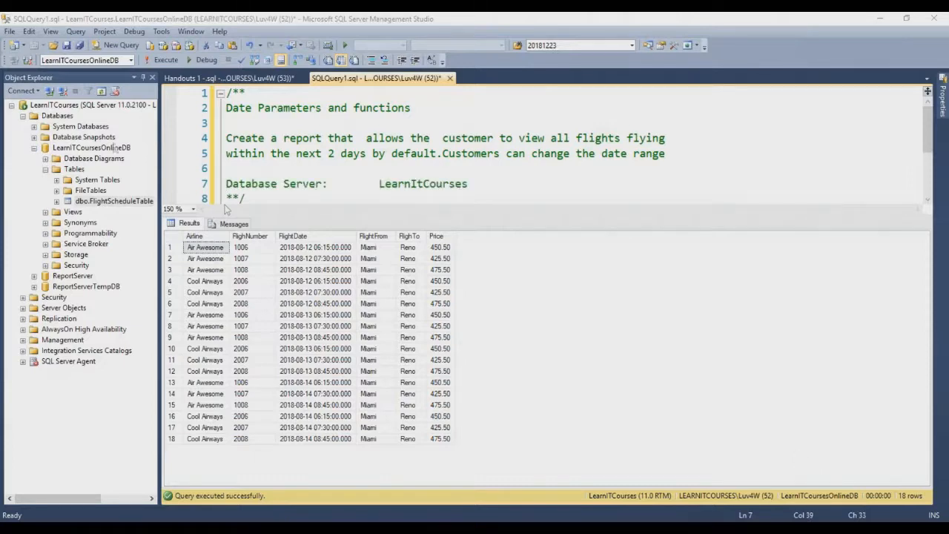
click(66, 108)
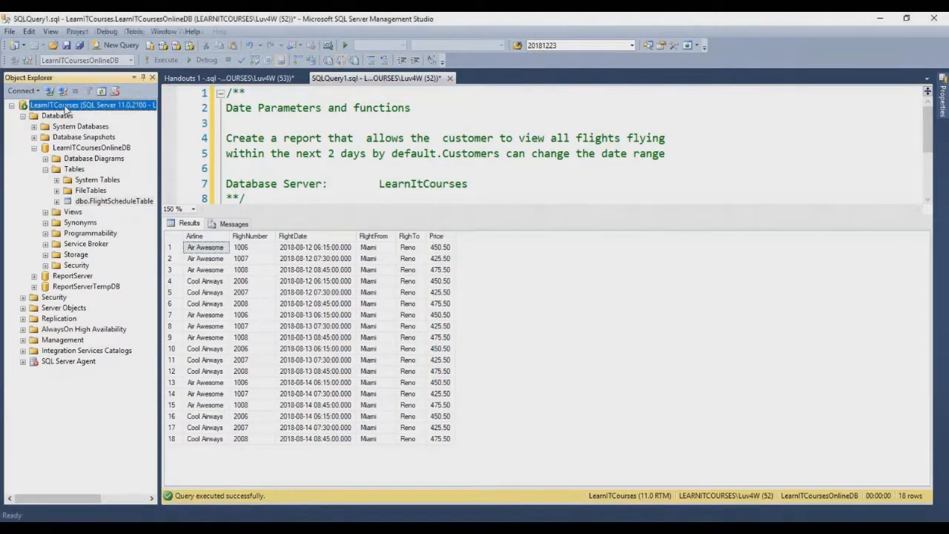
click(84, 149)
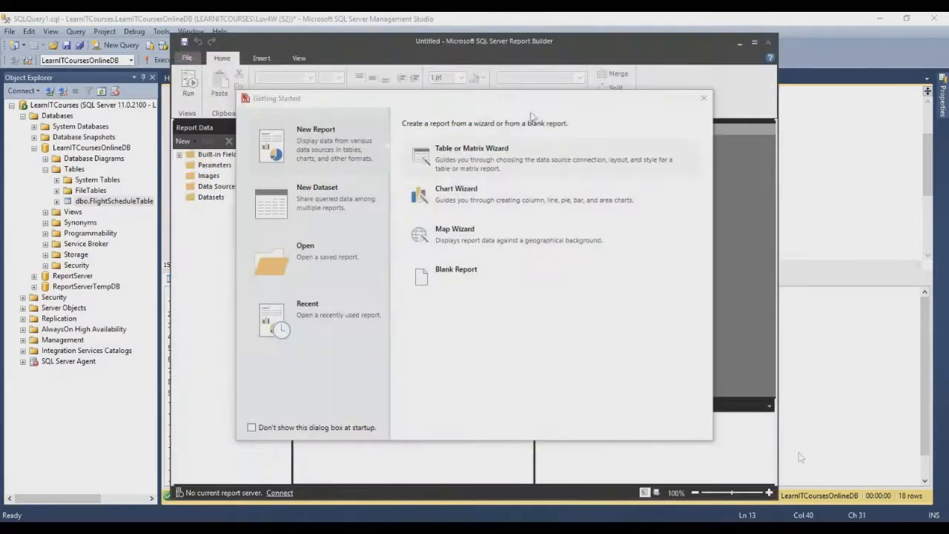
- In Report Builder, start the Table or Matrix Wizard with a new dataset and a new embedded data source named DataSourceTicketing
click(475, 155)
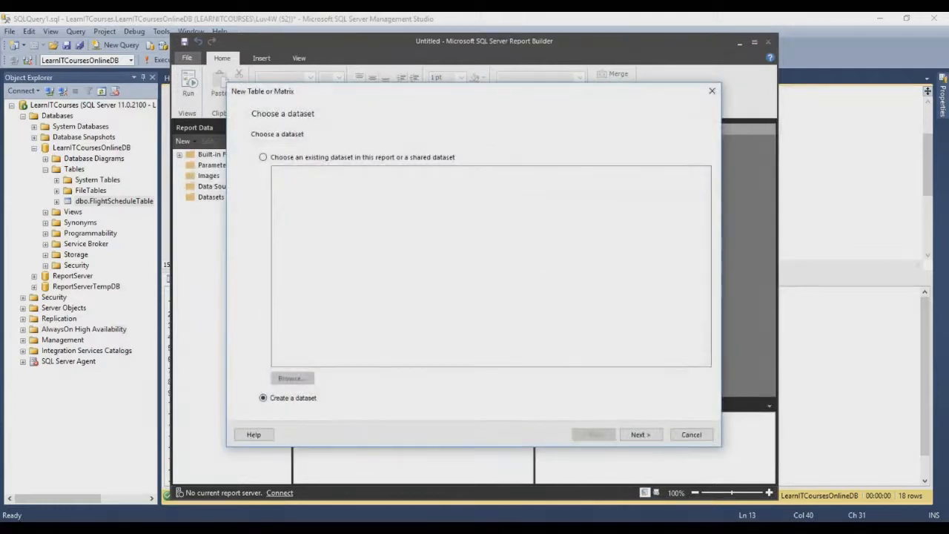
click(640, 436)
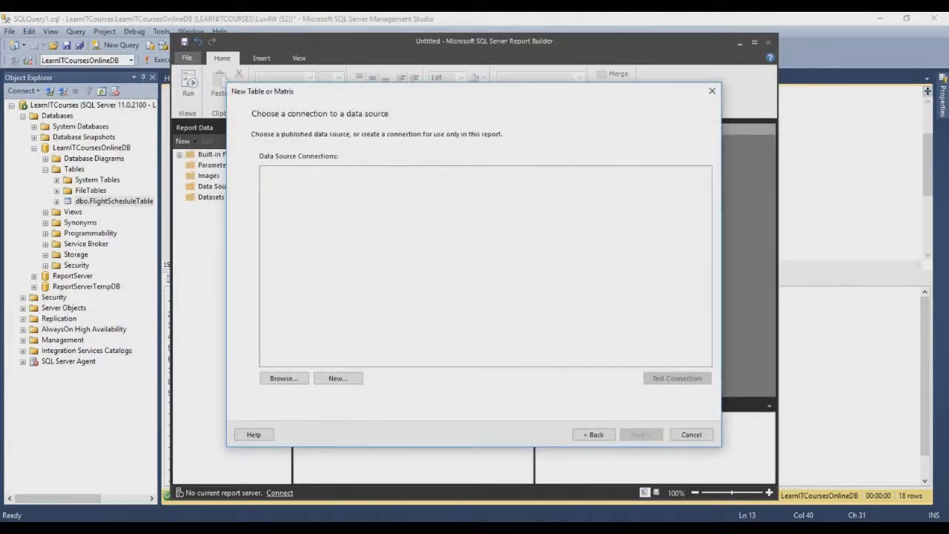
click(338, 379)
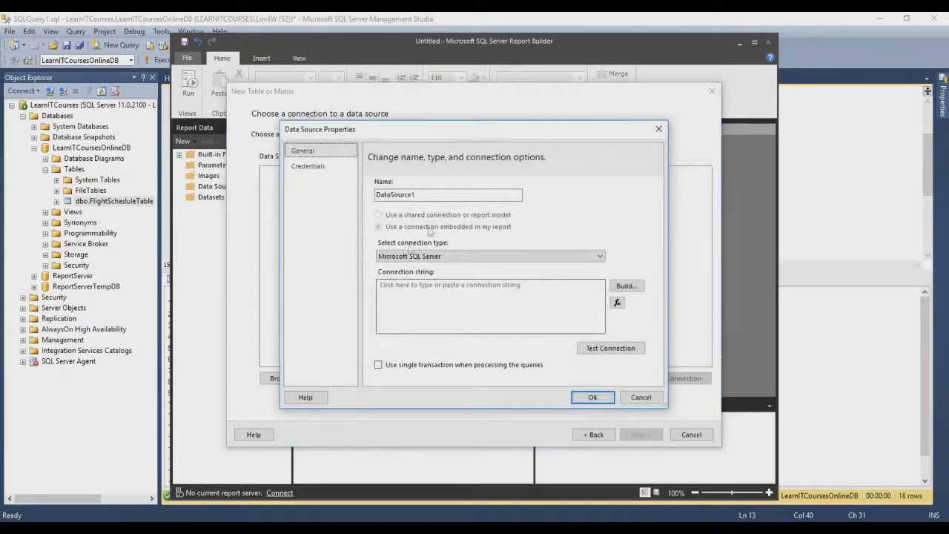
click(446, 198)
key(BackSpace)
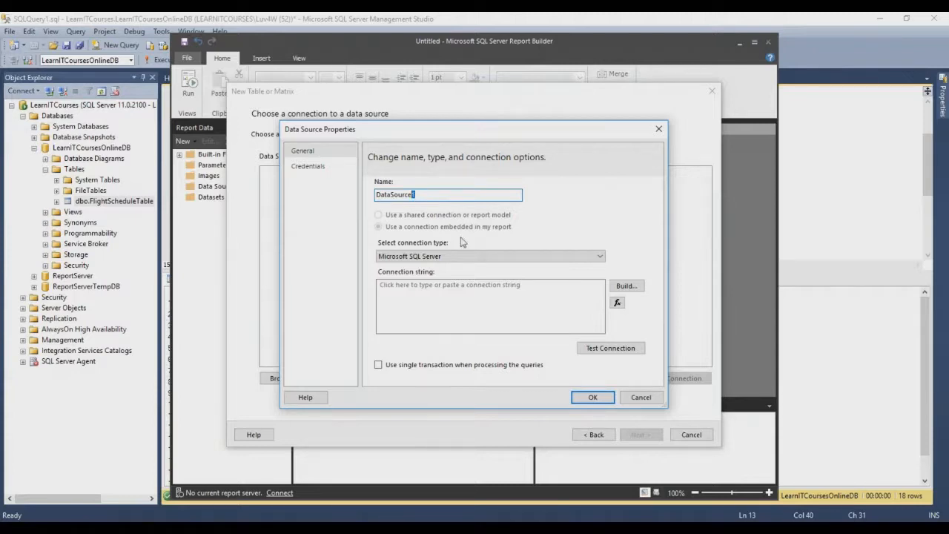
text(Ticketing)
- Start building the data source connection, using the server name LearnItCourses copied from the Management Studio comment
click(621, 286)
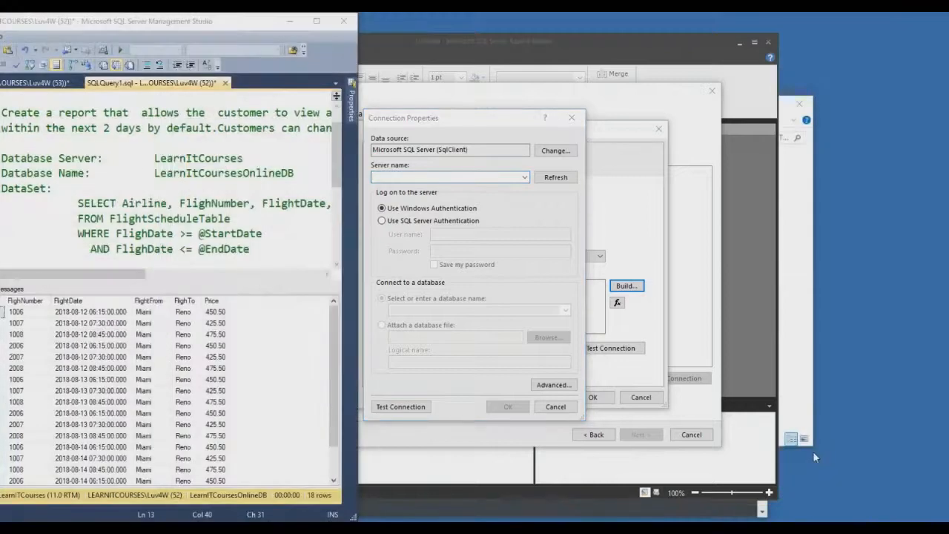
double_click(225, 158)
double_click(225, 158)
key(ctrl+c)
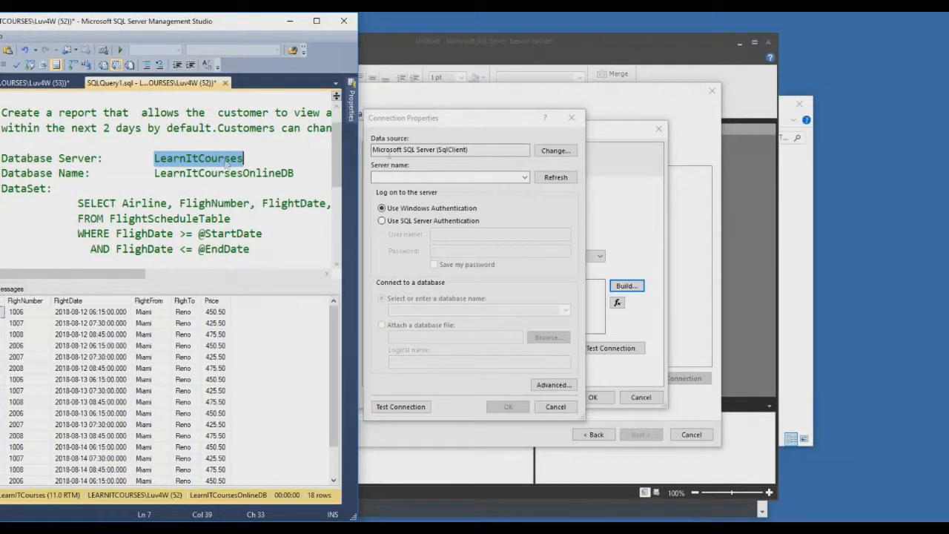
click(414, 176)
key(ctrl+v)
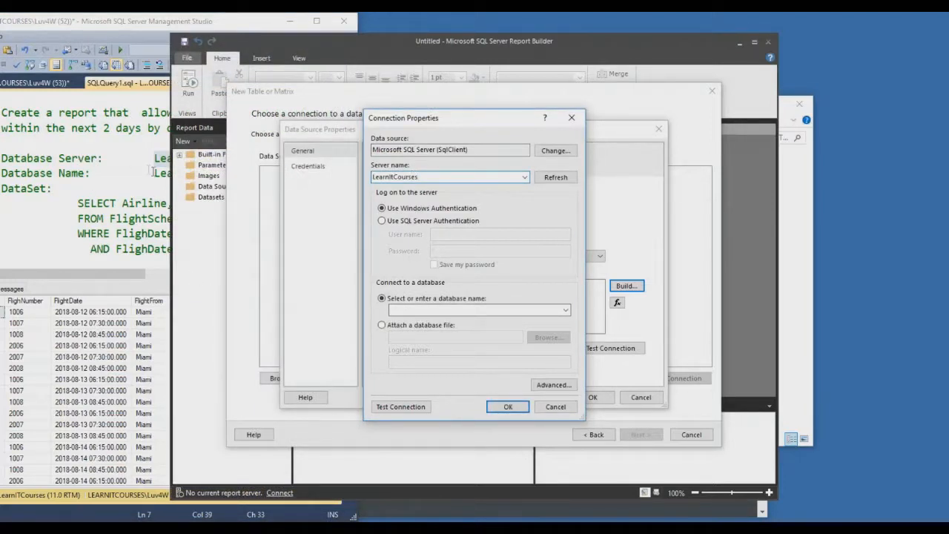
- Choose LearnITCoursesOnlineDB as the connection's database and accept the connection and data source
click(565, 310)
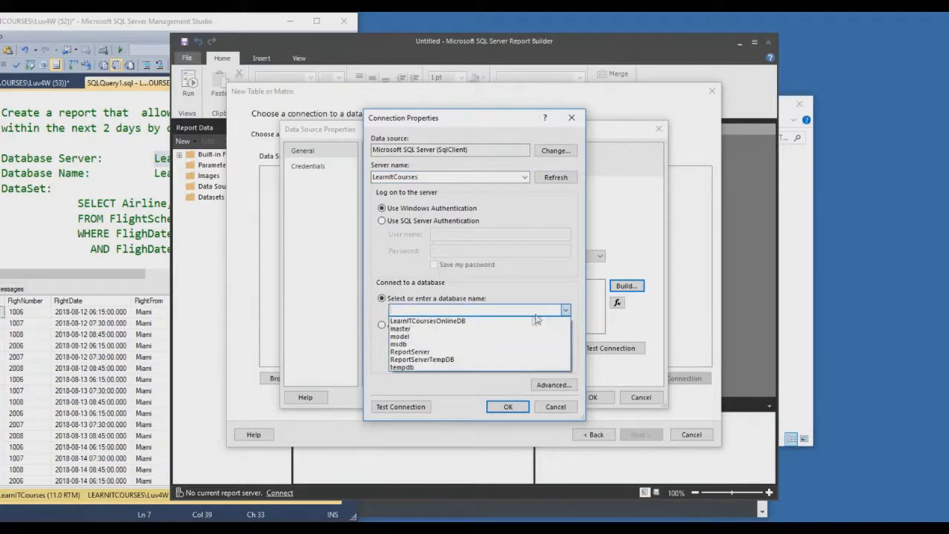
click(530, 321)
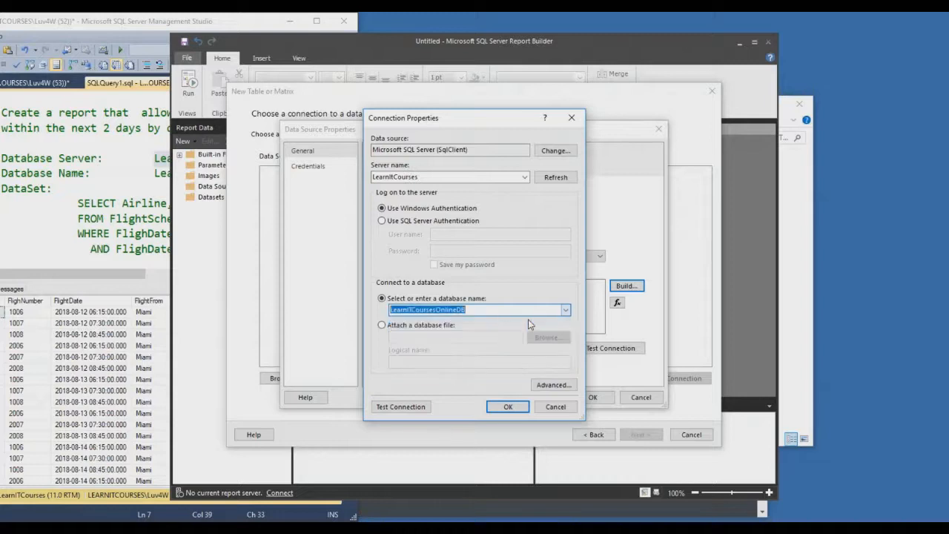
click(503, 406)
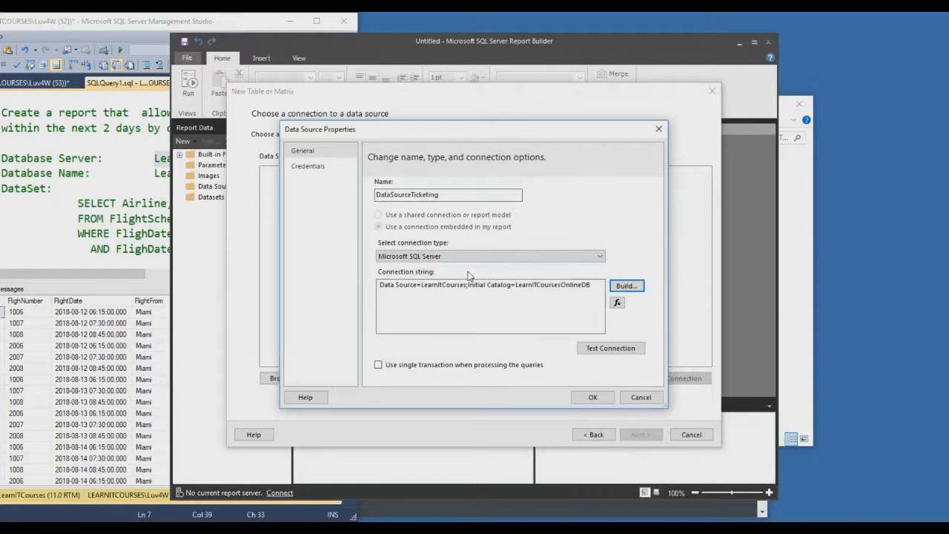
click(588, 398)
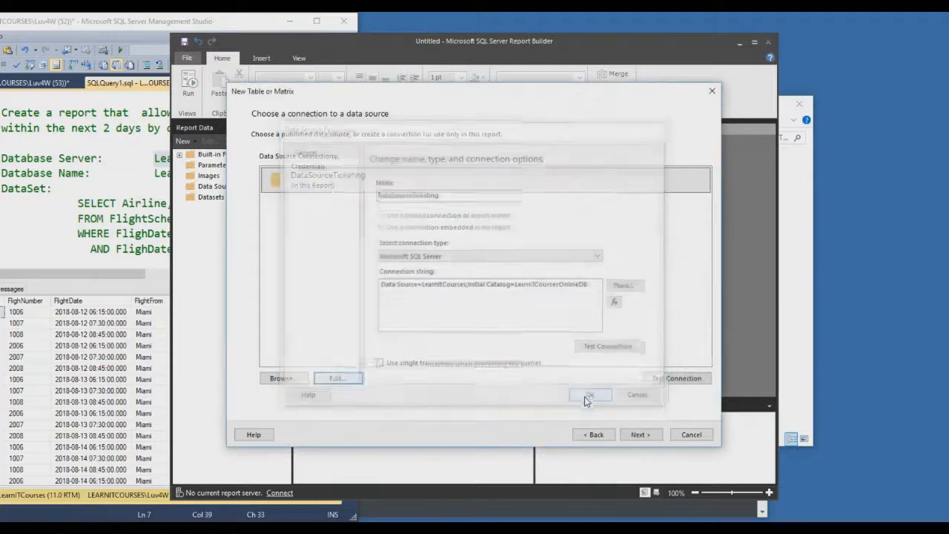
click(651, 439)
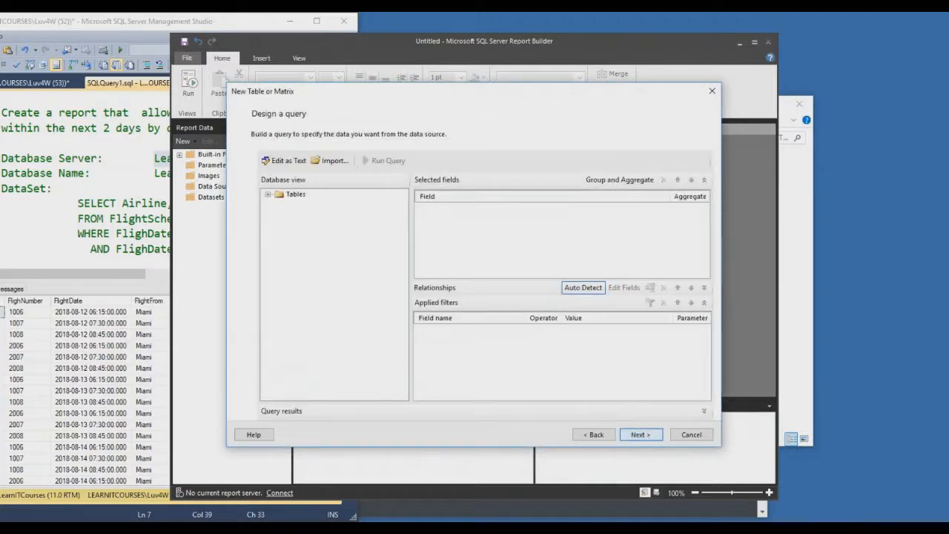
click(289, 163)
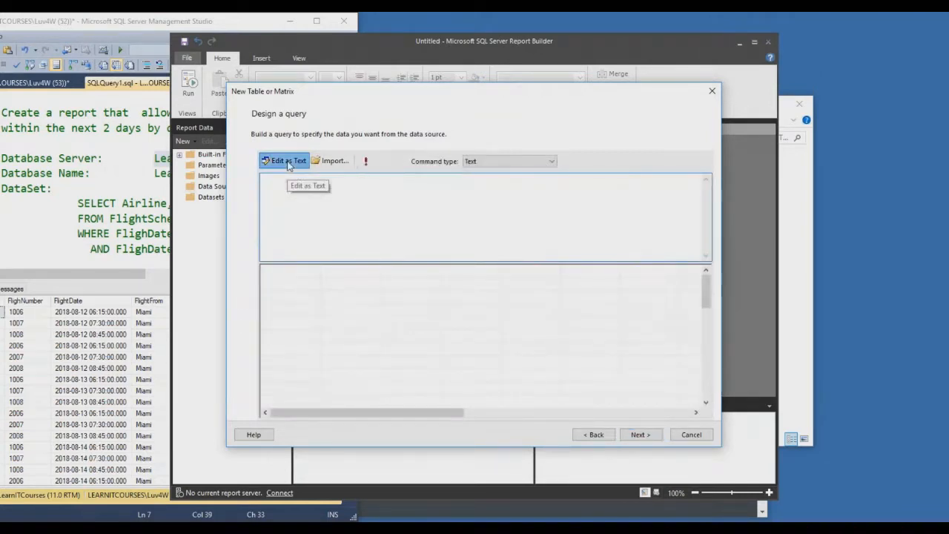
click(77, 203)
drag(77, 203, 253, 253)
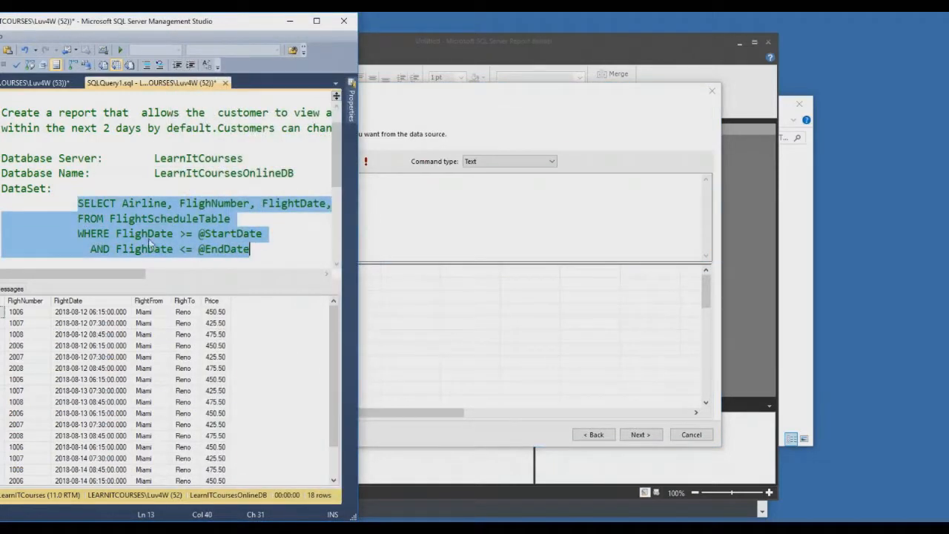
click(406, 189)
text(SELECT Airline, FlighNumber, FlightDate, FlightFrom, FlighTo, Price 			FROM FlightScheduleTable 			WHERE FlighDate >= @StartDate 			  AND FlighDate <= @EndDate)
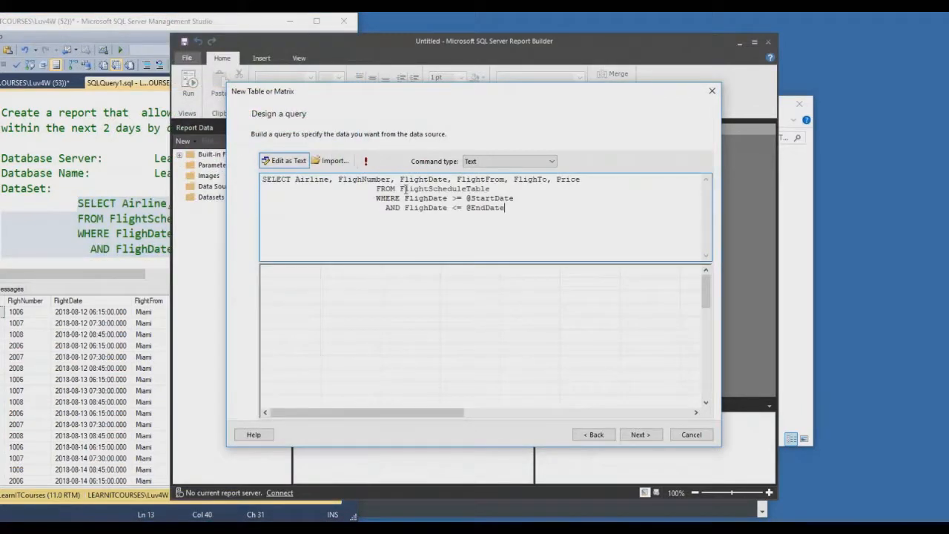
- Cancel the query parameter definition, correct the column to FlightDate in both date conditions, and continue to arranging fields
click(648, 439)
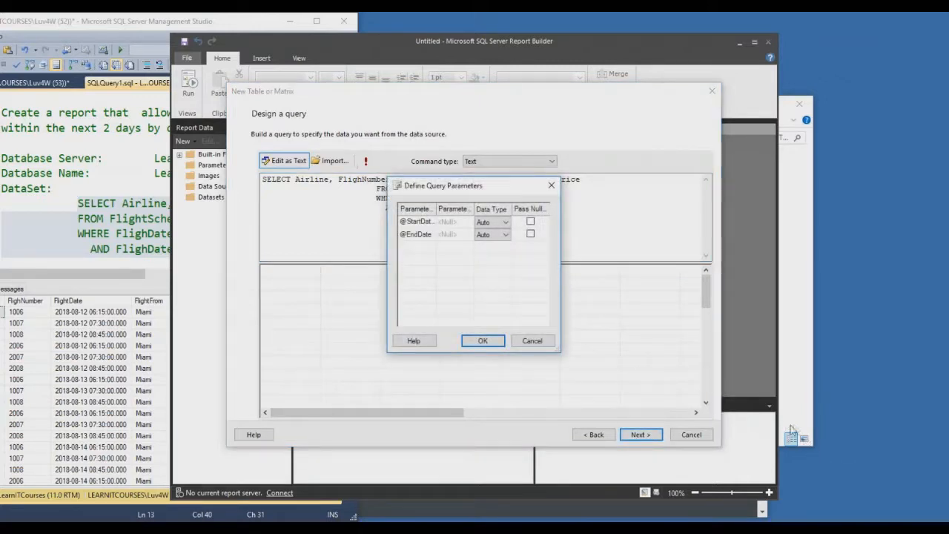
click(533, 340)
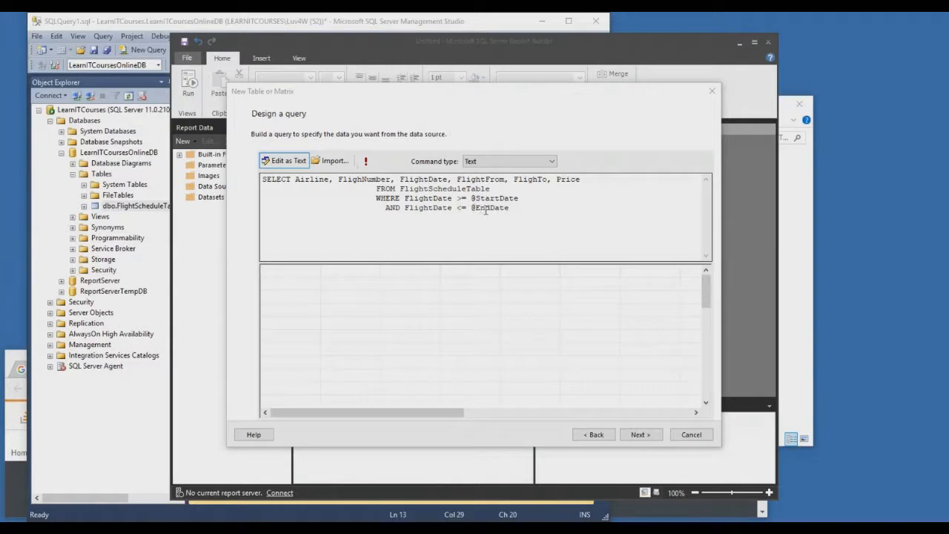
click(640, 434)
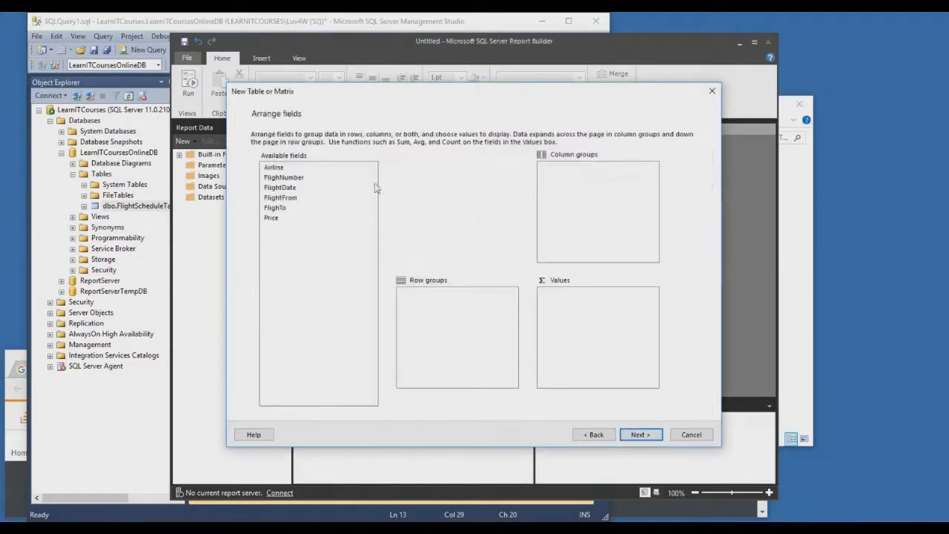
- Place all six fields from Airline to Price in the table's values and keep the default layout
click(276, 170)
key(shift+Down)
key(shift+Down)
key(shift+Down)
key(shift+Down)
key(shift+Down)
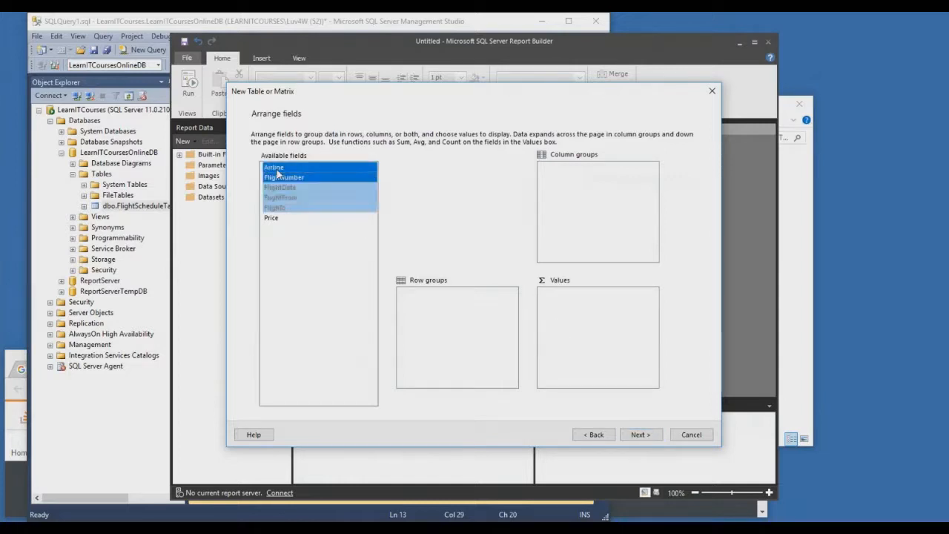
drag(492, 256, 594, 328)
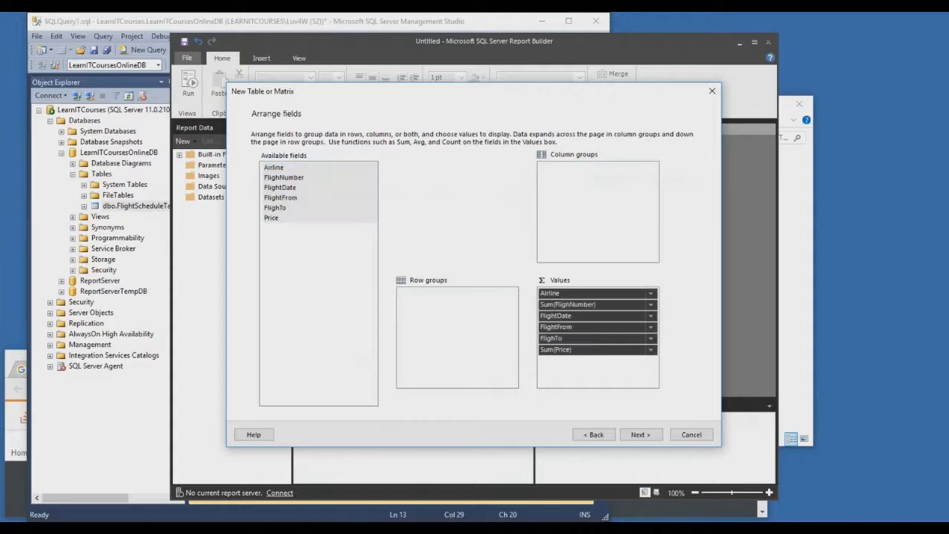
click(636, 436)
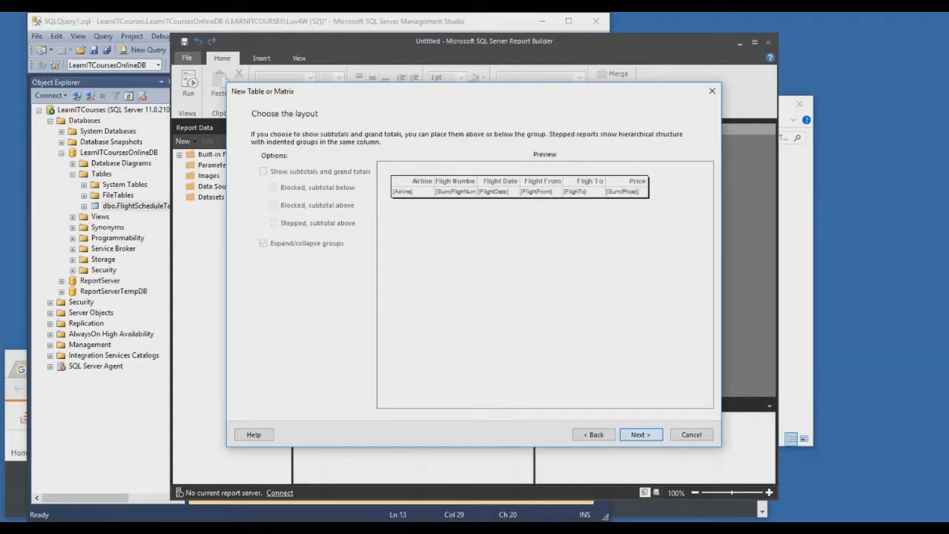
click(638, 435)
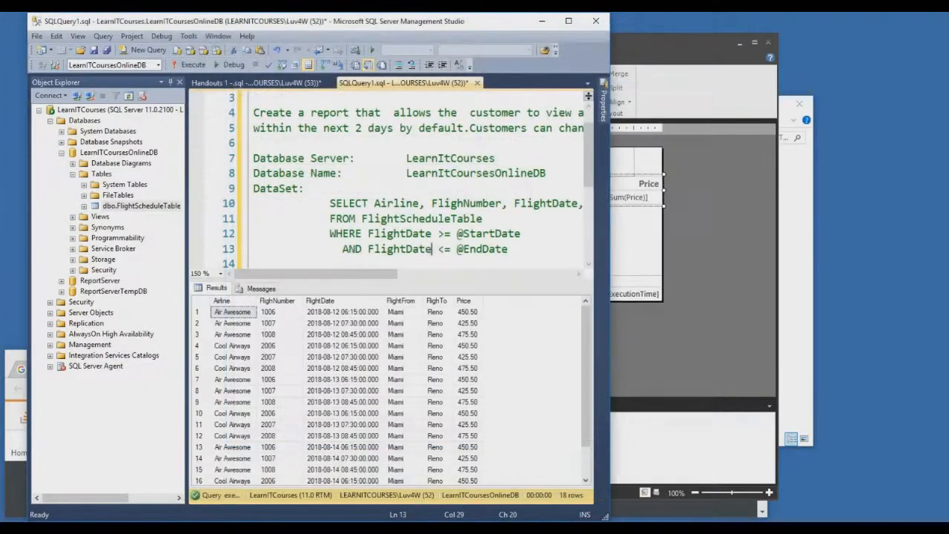
- Run the report in Report Builder and examine the flight dates in the enlarged Management Studio query results
click(701, 202)
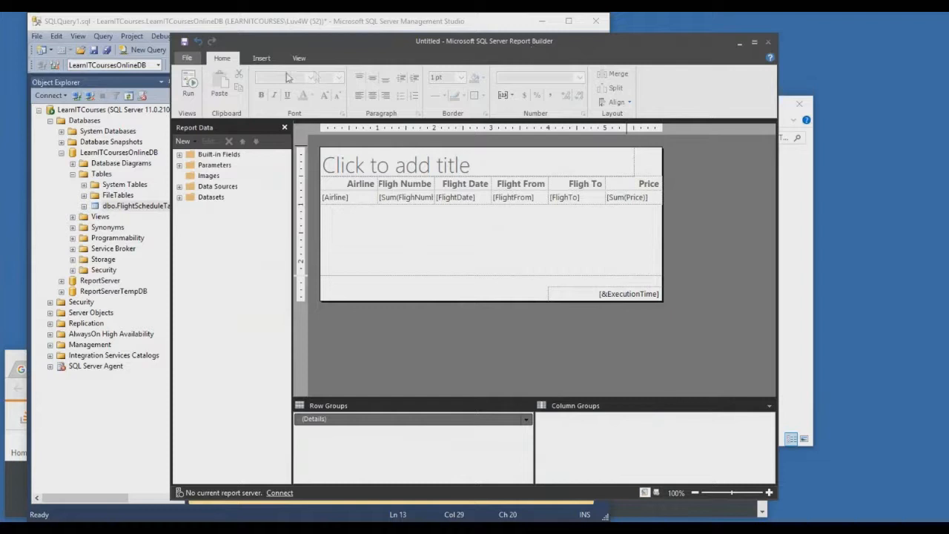
click(189, 83)
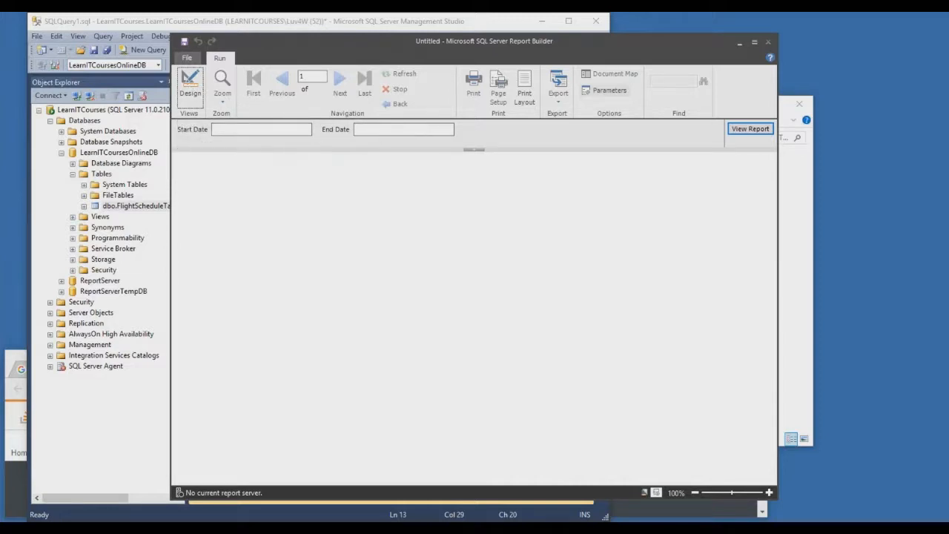
click(233, 26)
drag(233, 26, 180, 26)
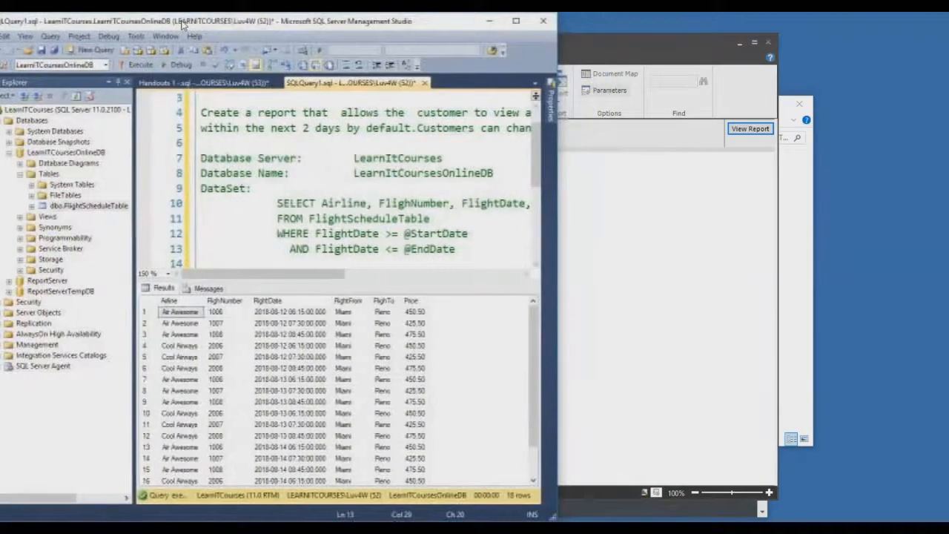
drag(411, 280, 386, 141)
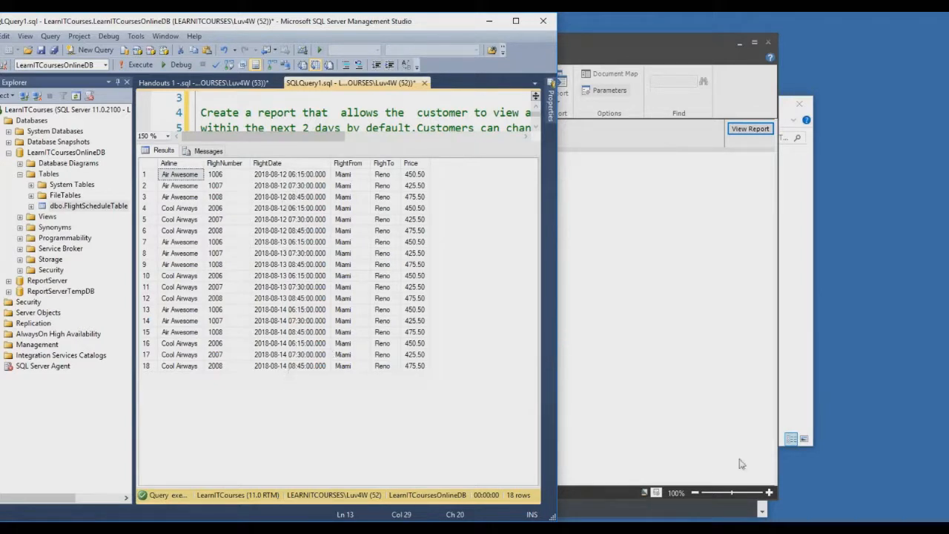
- Back in Report Builder, view the report with start date 8/12/2018 and end date 8/14/2018
key(alt+Tab)
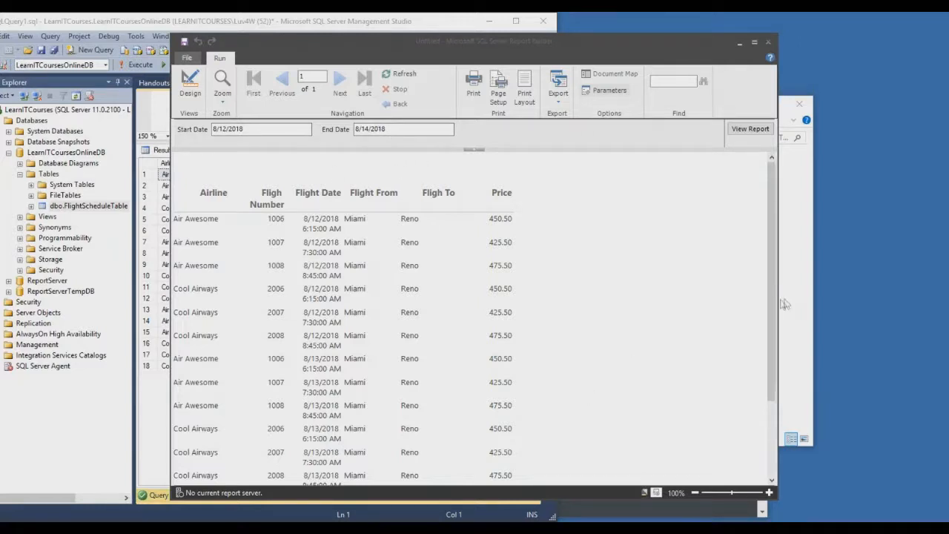
drag(774, 303, 770, 278)
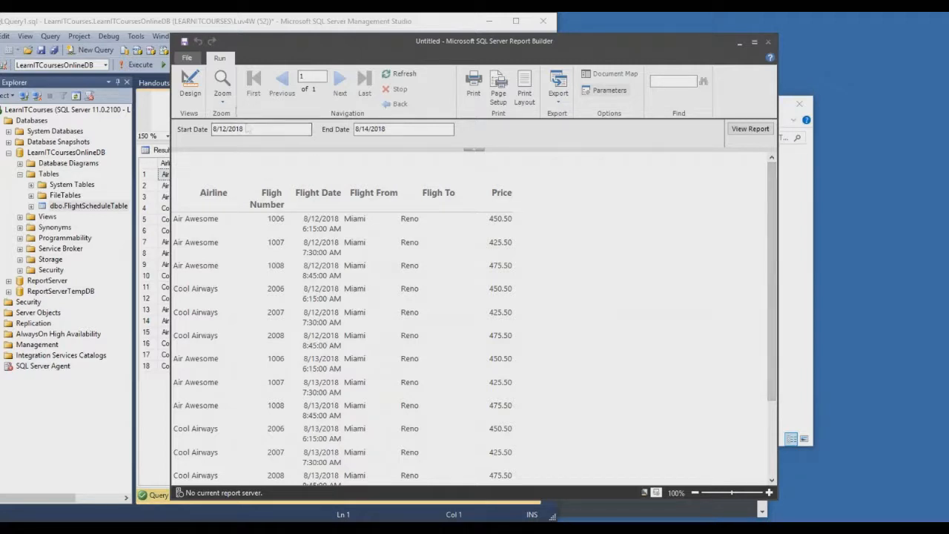
- Return the report to design view and set the StartDate parameter's data type to Date/Time
click(191, 84)
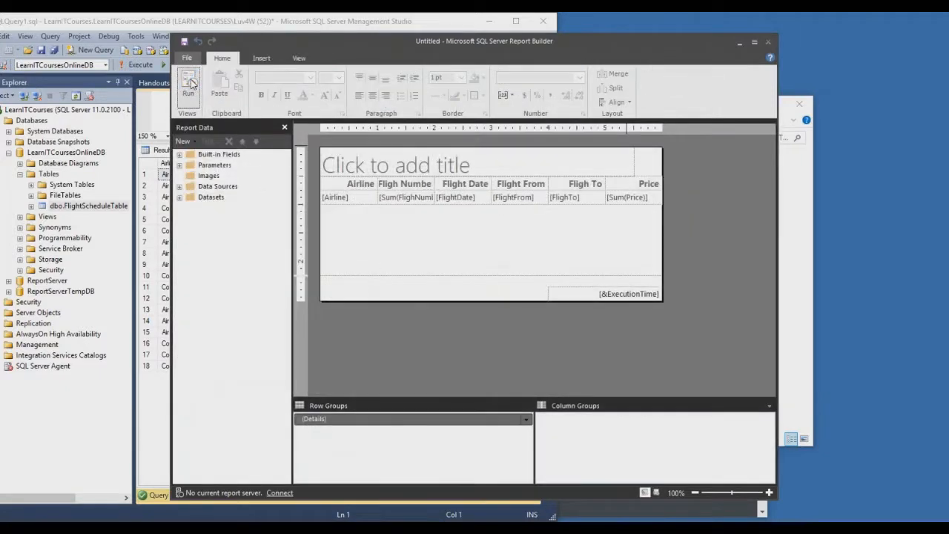
click(180, 165)
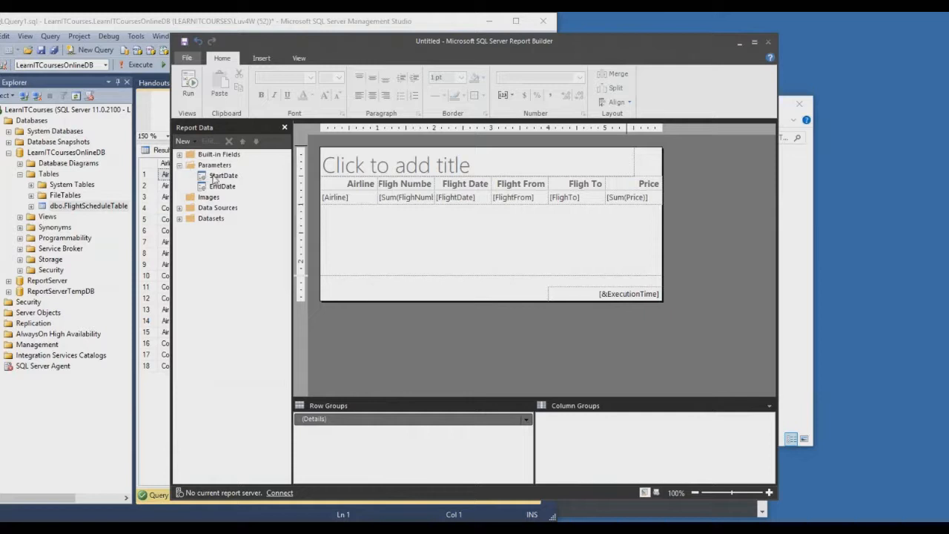
click(214, 178)
right_click(215, 178)
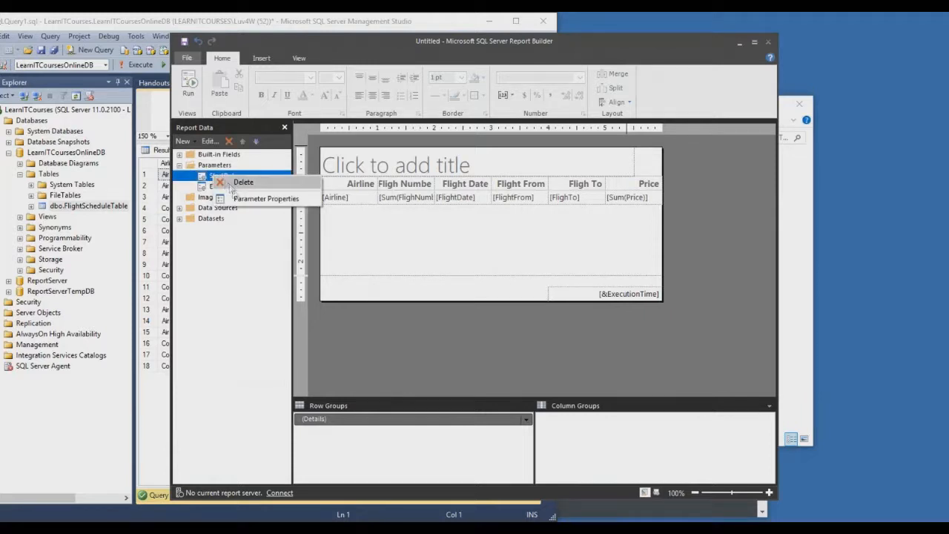
click(237, 199)
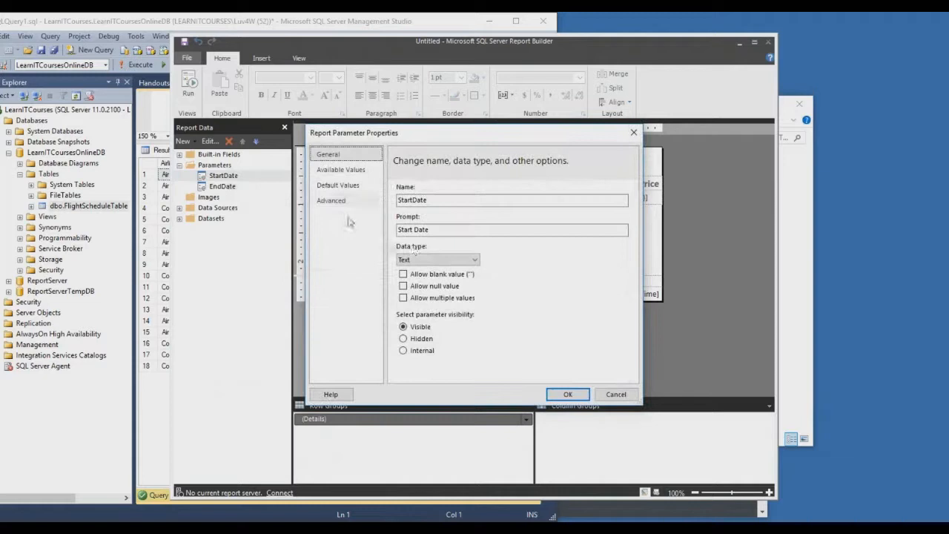
click(423, 265)
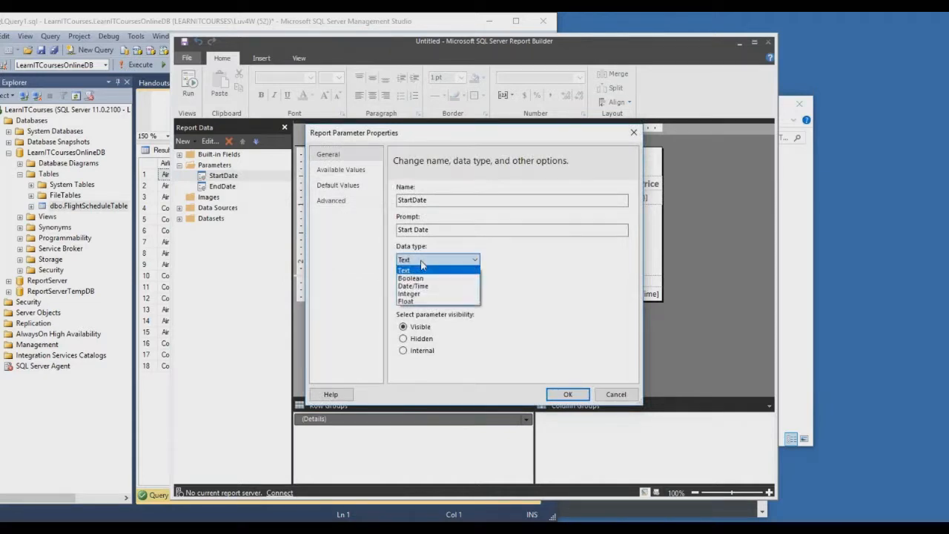
click(422, 287)
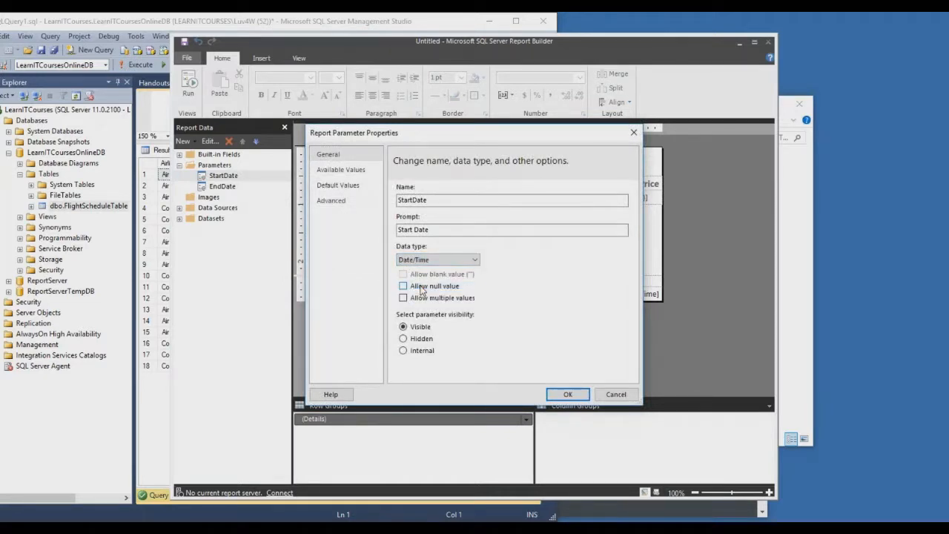
click(569, 394)
- Set the EndDate parameter's data type to Date/Time
right_click(214, 188)
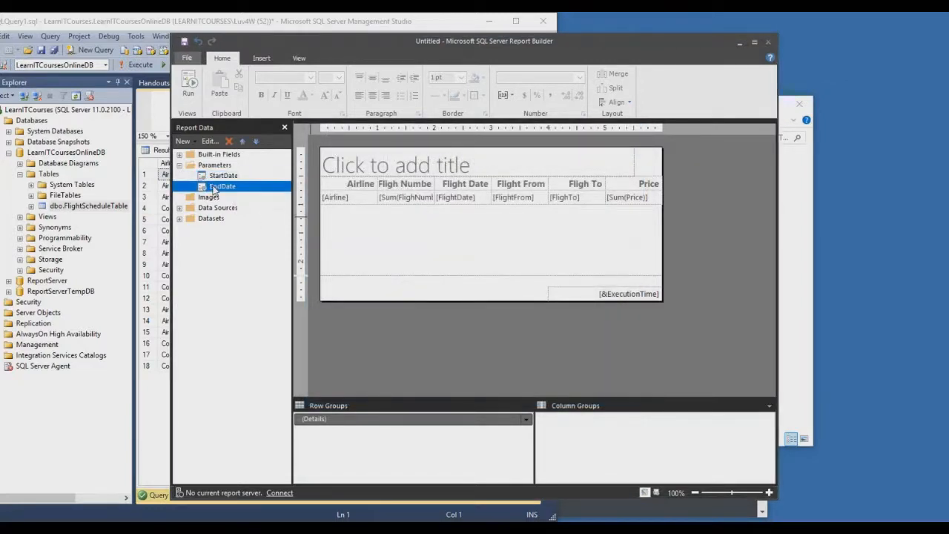
click(241, 211)
click(413, 263)
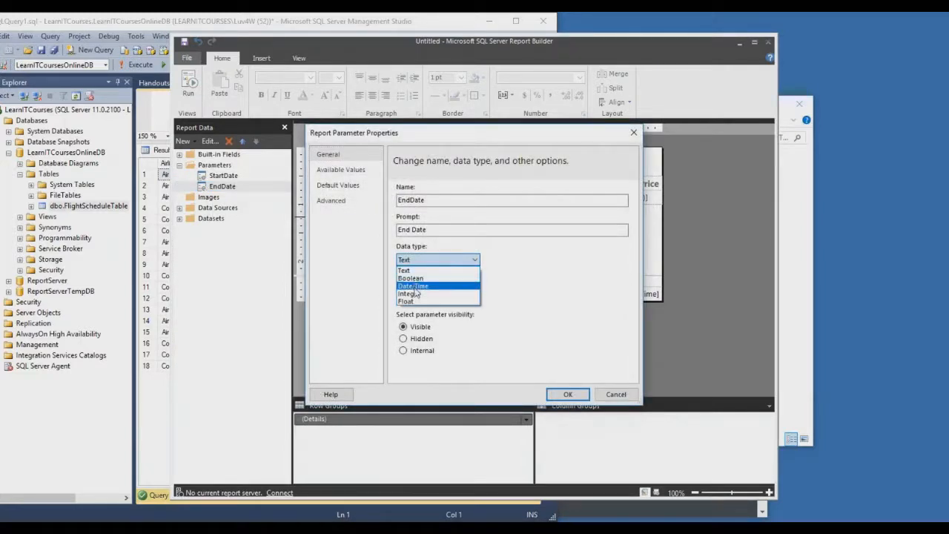
click(424, 289)
click(568, 394)
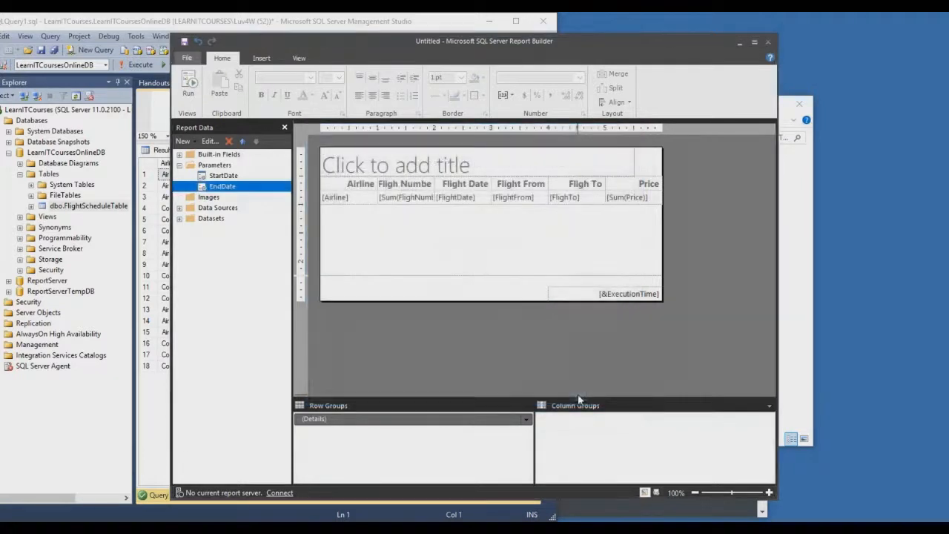
- Run the report and view it with calendar-picked dates, start 8/12/2018 and end 8/15/2018
click(189, 86)
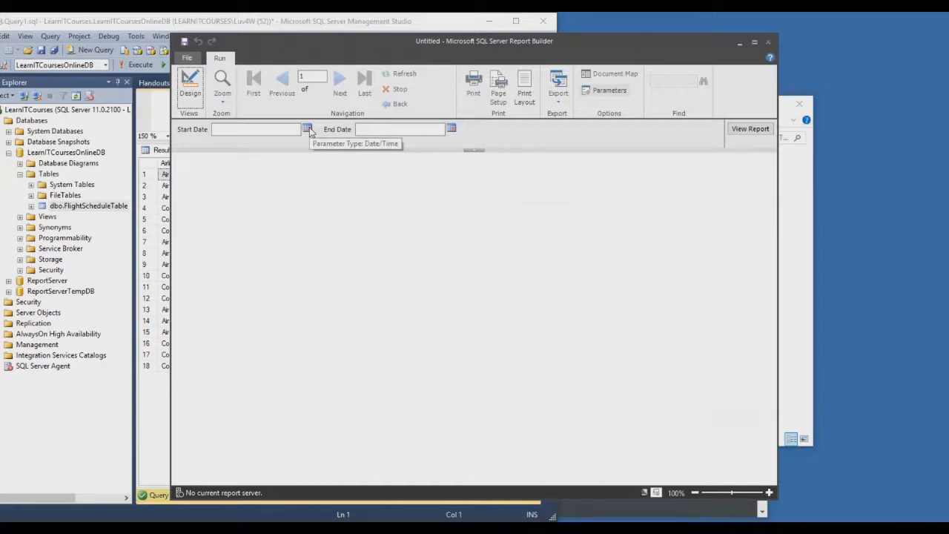
click(307, 129)
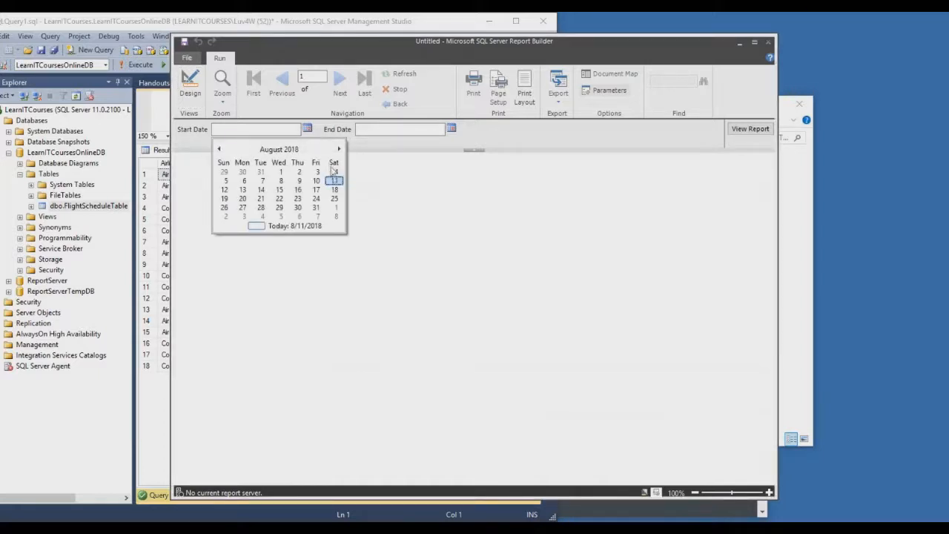
click(224, 189)
click(451, 130)
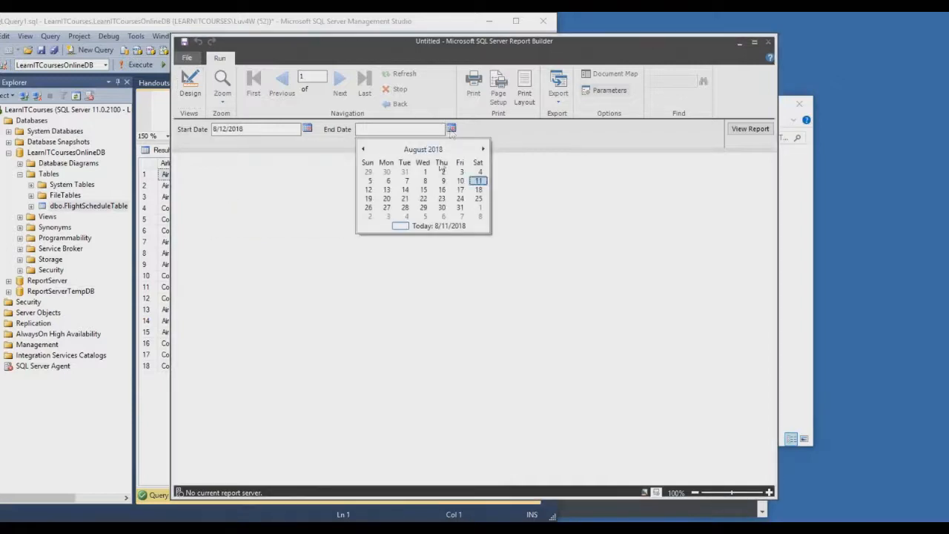
click(424, 190)
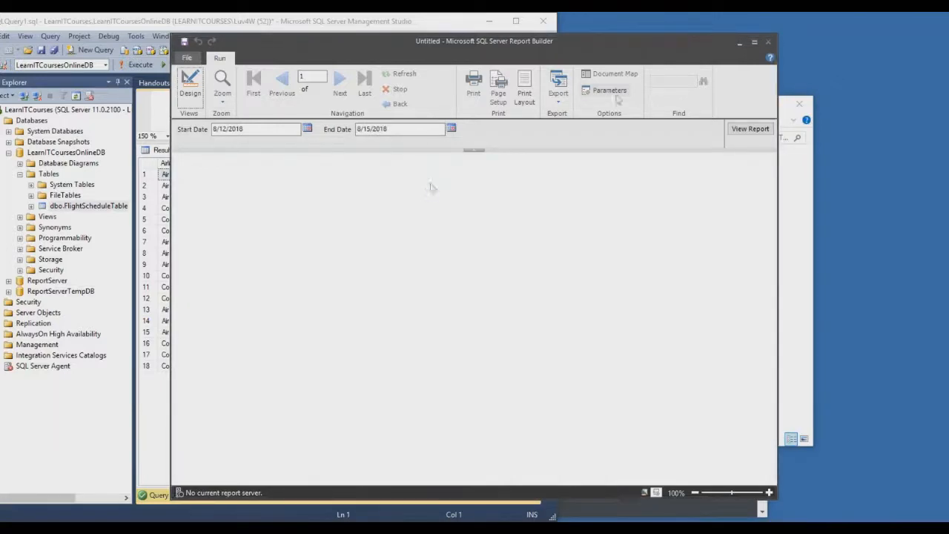
click(750, 129)
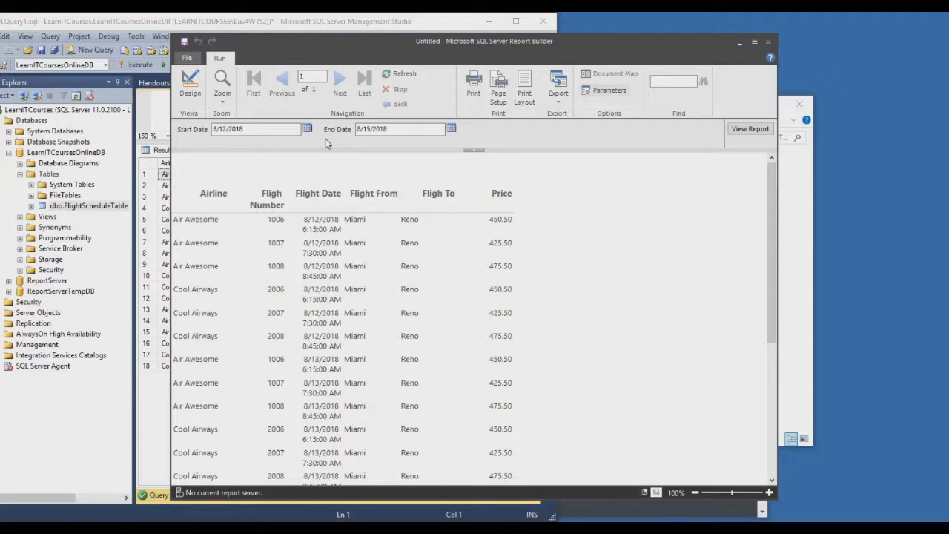
- Back in design view, give the StartDate parameter the specified default value =DateAdd("d",+1,Today())
click(189, 85)
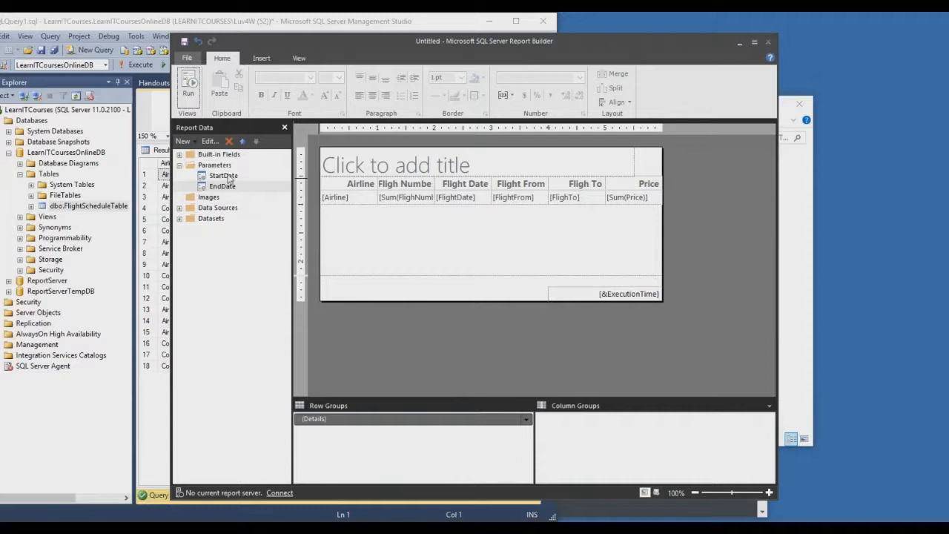
click(228, 176)
right_click(228, 178)
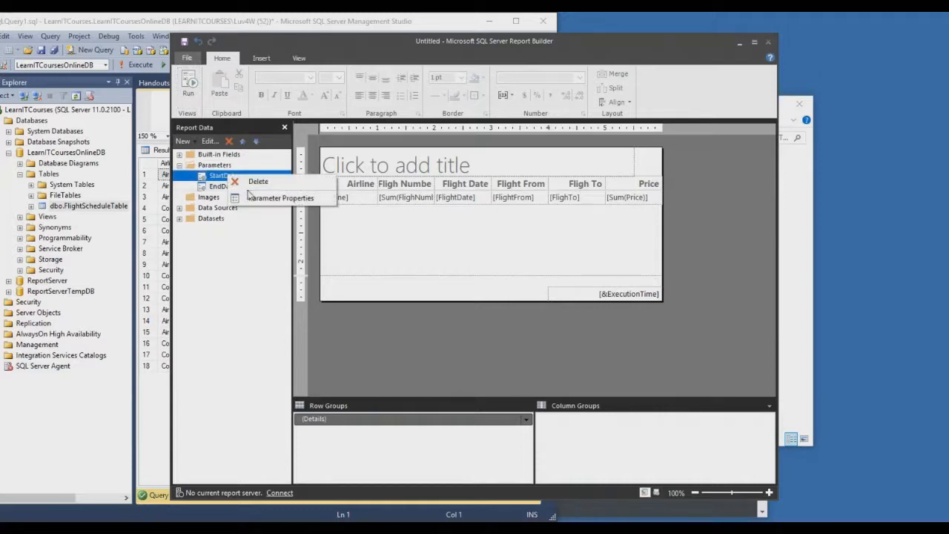
click(253, 198)
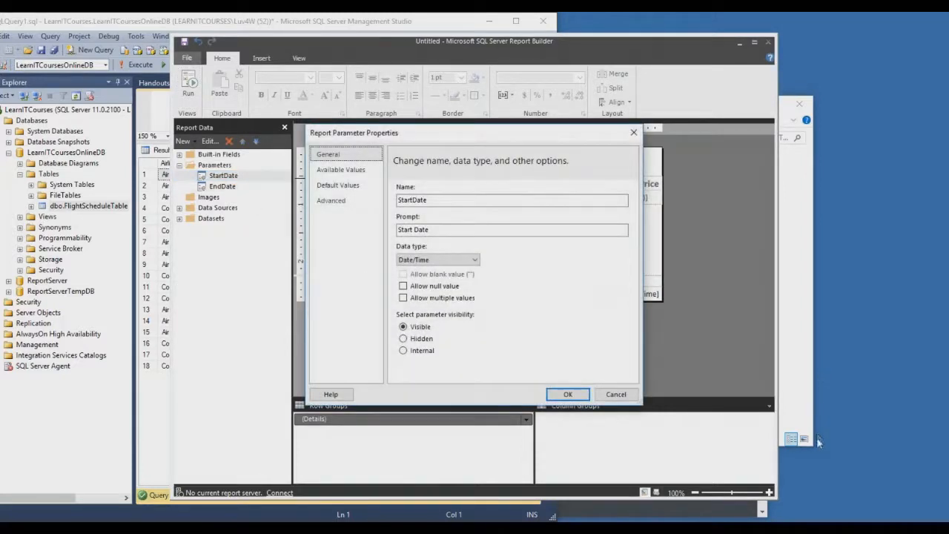
click(814, 455)
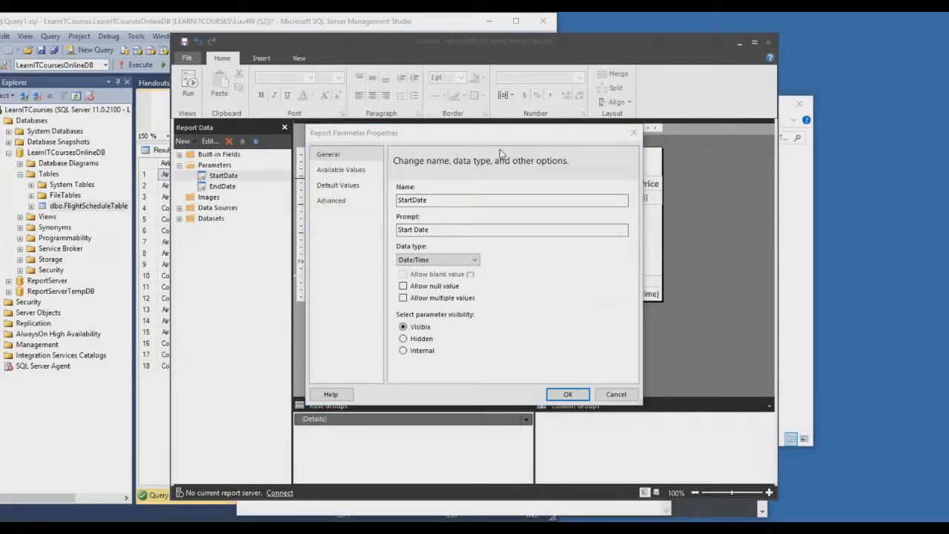
click(345, 189)
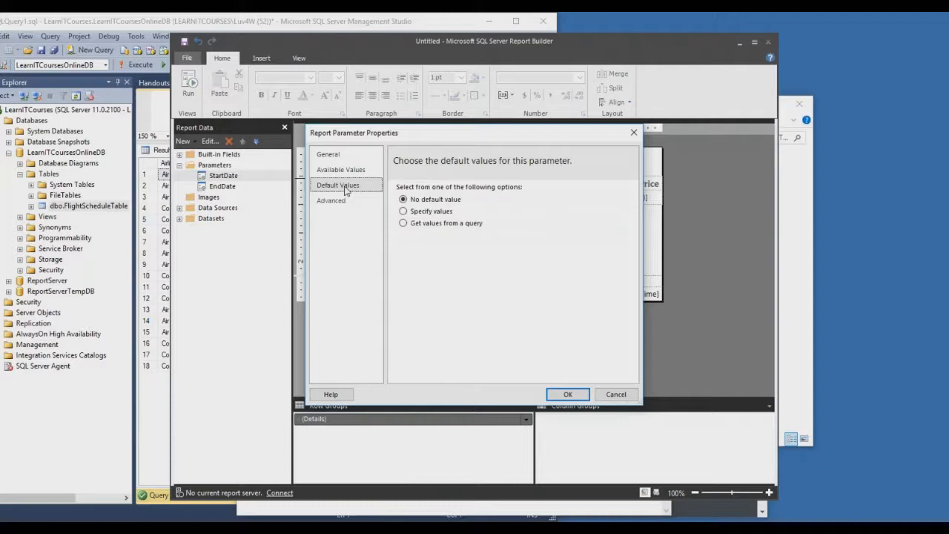
click(424, 214)
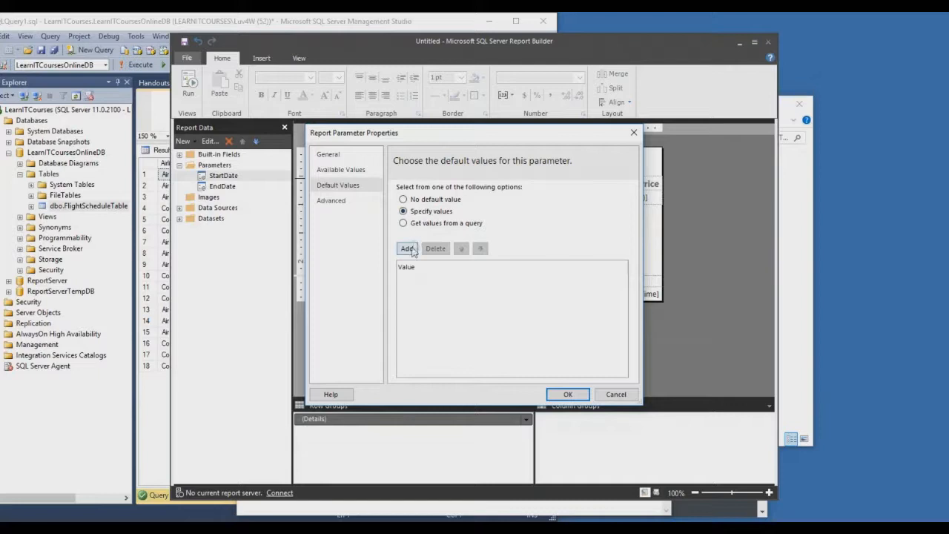
click(407, 248)
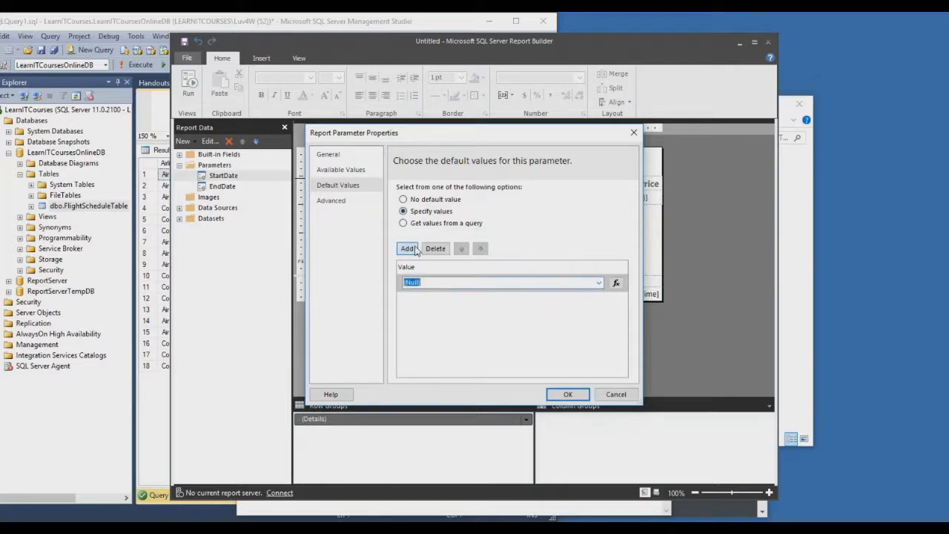
text(=DateAdd("d",+1,Today()))
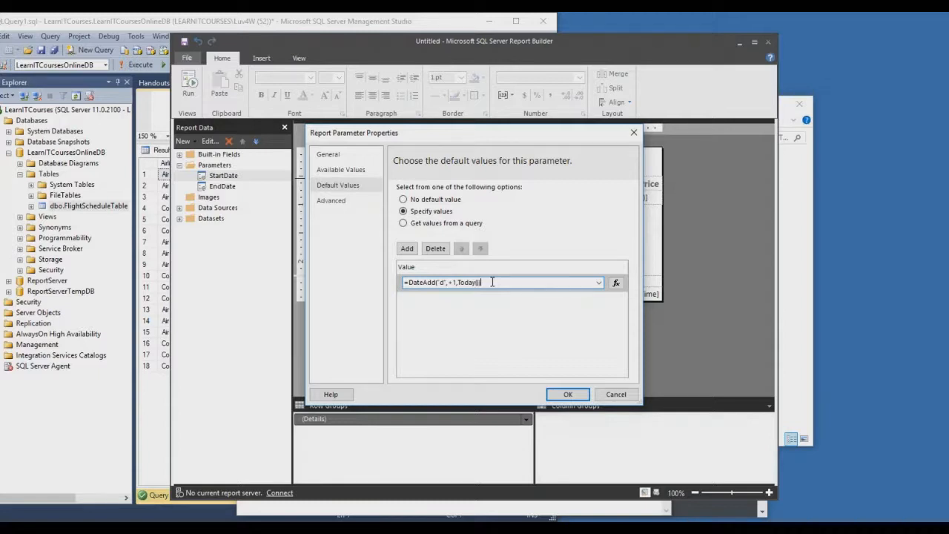
click(568, 395)
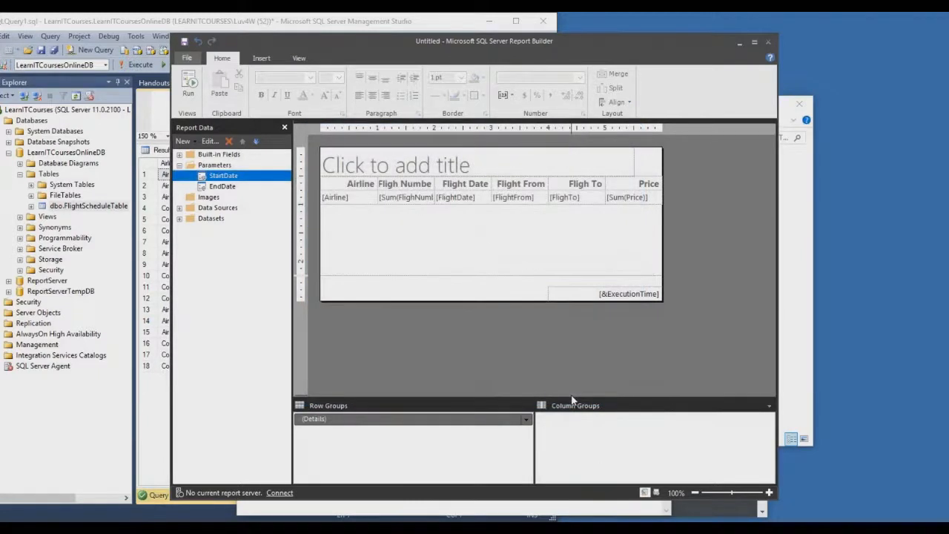
- Give the EndDate parameter the specified default value =DateAdd("d",+3,Today())
click(228, 187)
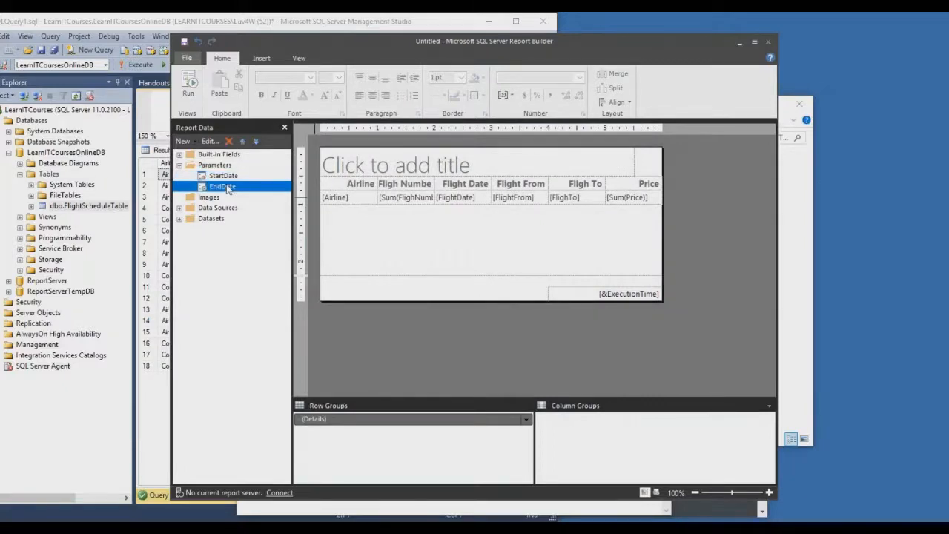
right_click(229, 187)
click(259, 211)
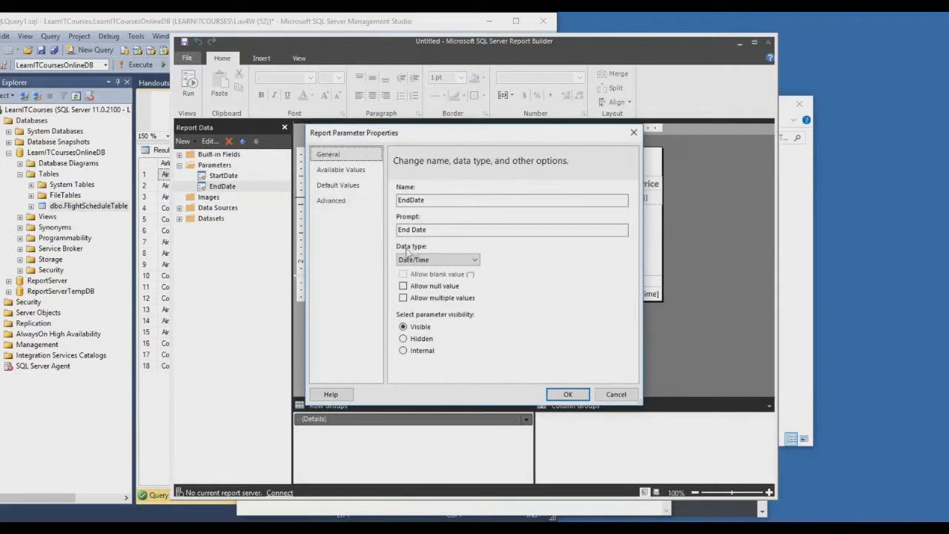
click(347, 186)
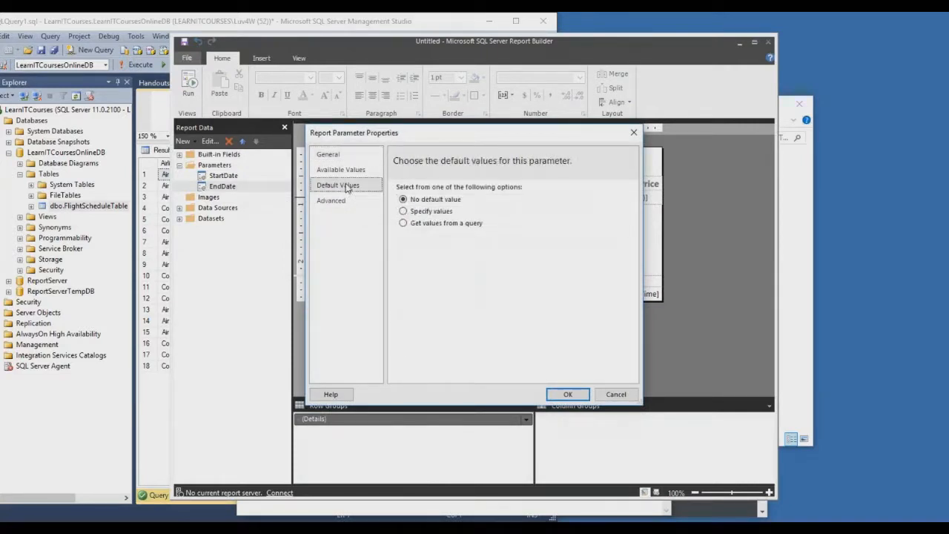
click(424, 211)
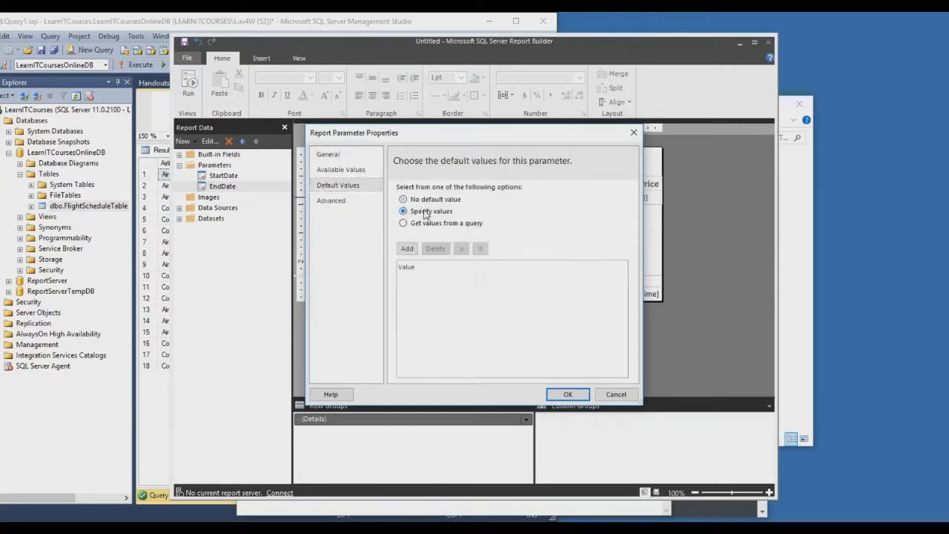
click(414, 252)
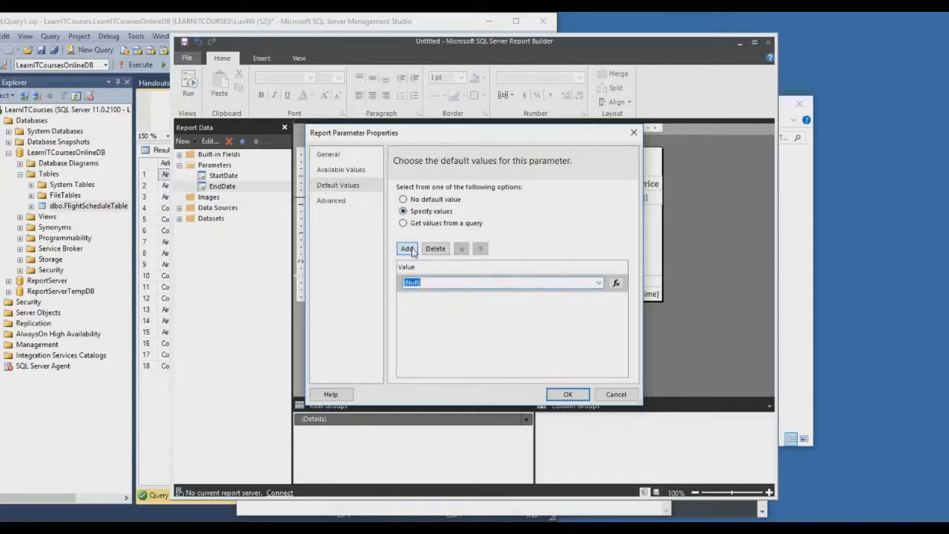
text(=DateAdd("d",+1,Today()))
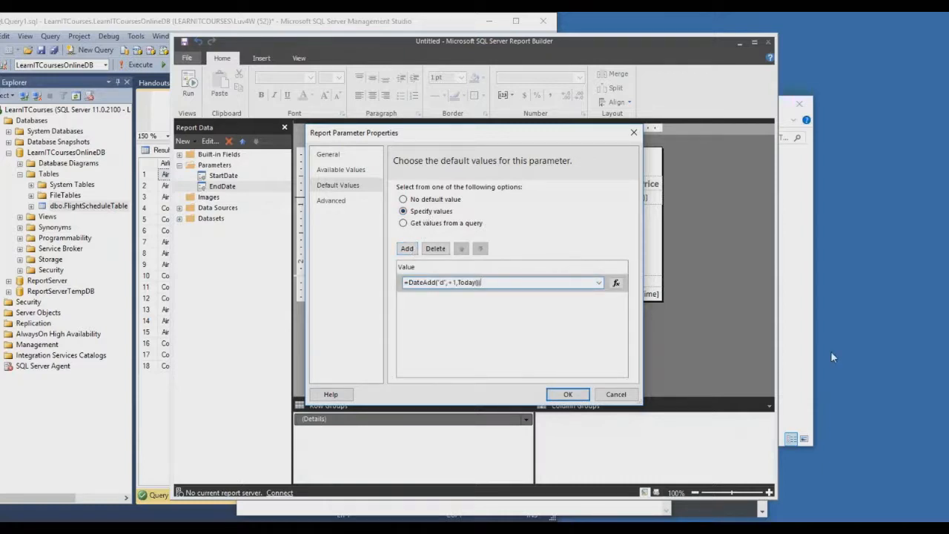
key(Left)
key(Left)
key(shift+Left)
text(3)
key(Right)
key(Right)
click(563, 395)
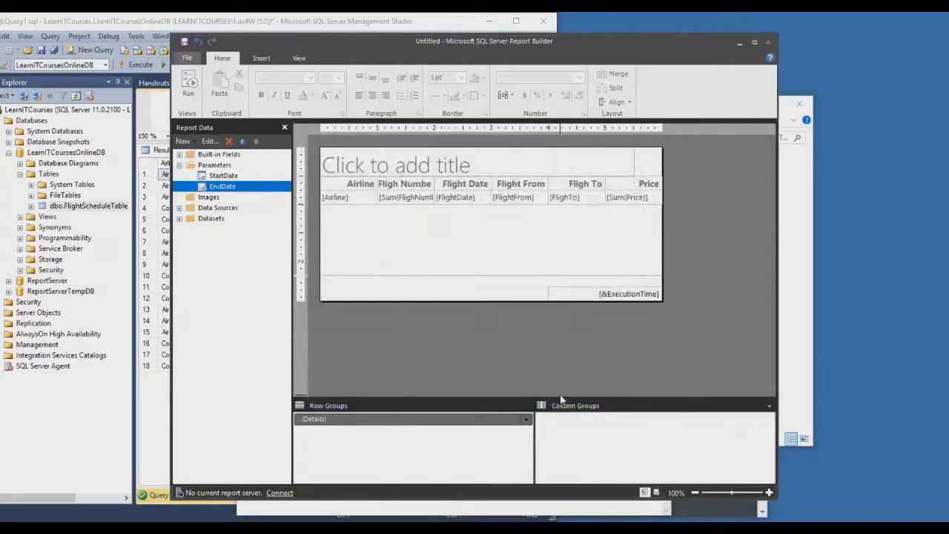
- Run the report with its default dates and review the report requirements in the widened Management Studio query window, then minimize it
click(189, 83)
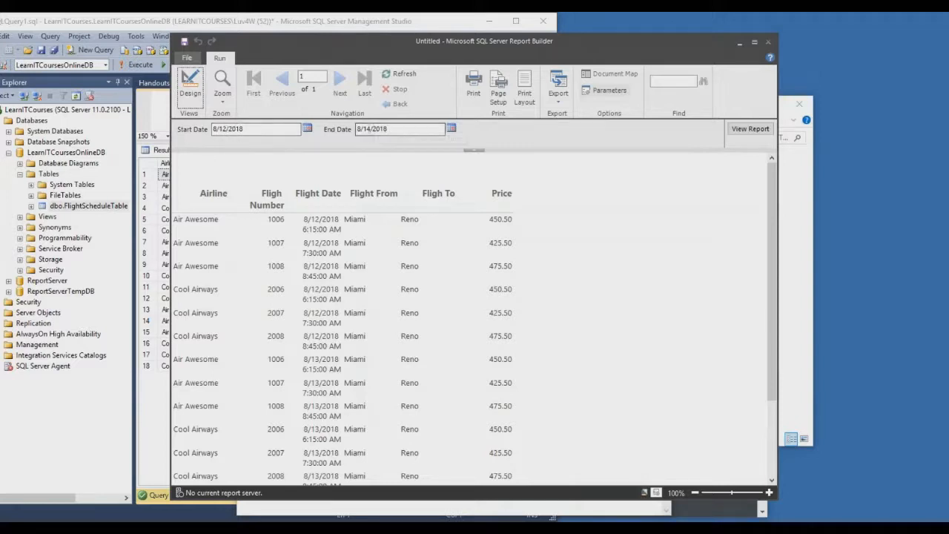
click(371, 128)
click(245, 19)
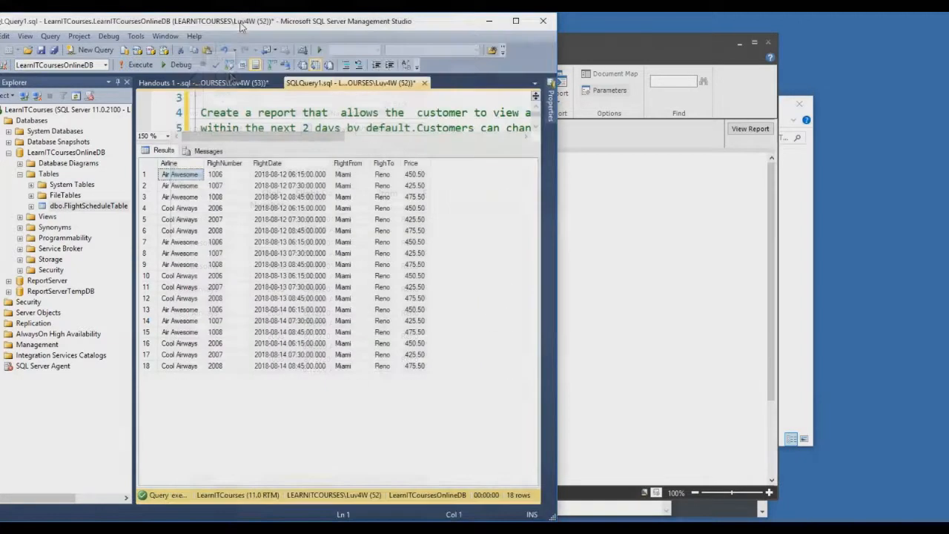
drag(335, 230, 344, 265)
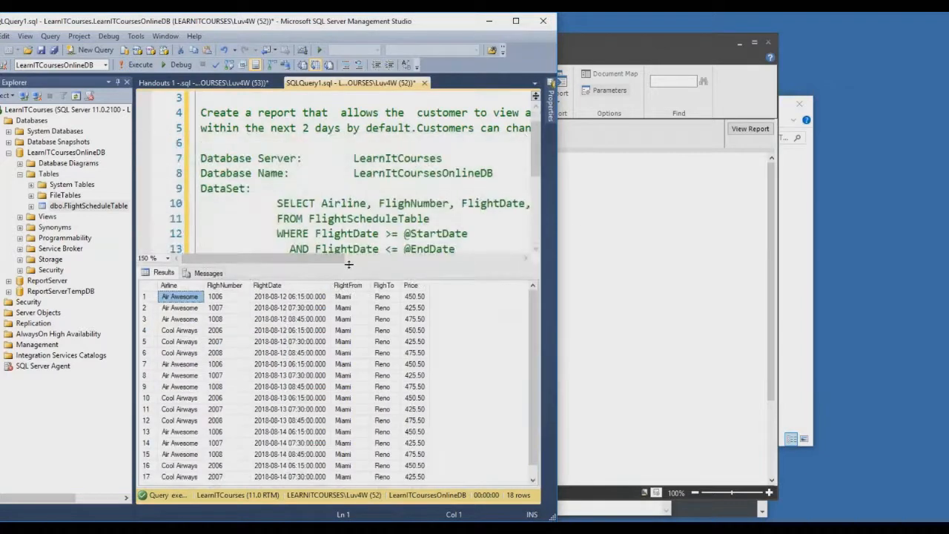
drag(557, 220, 753, 212)
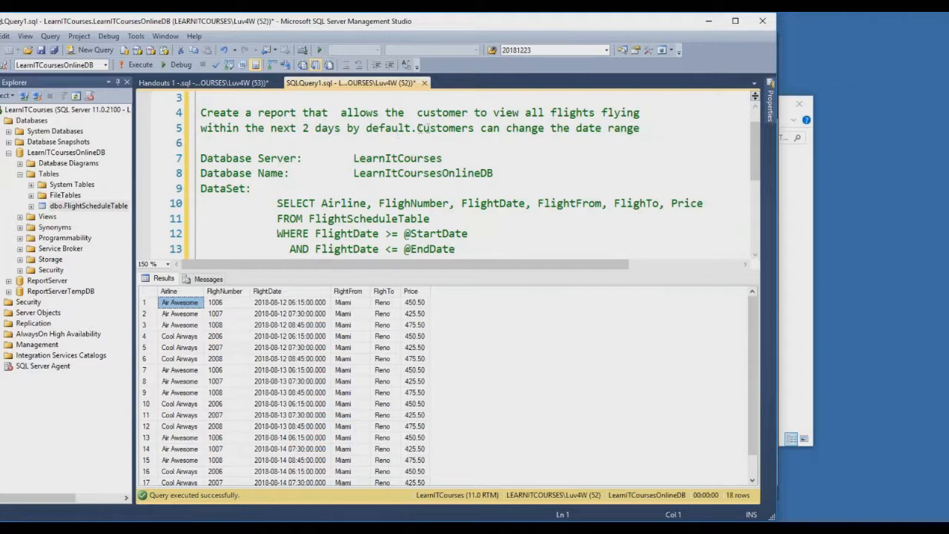
click(707, 24)
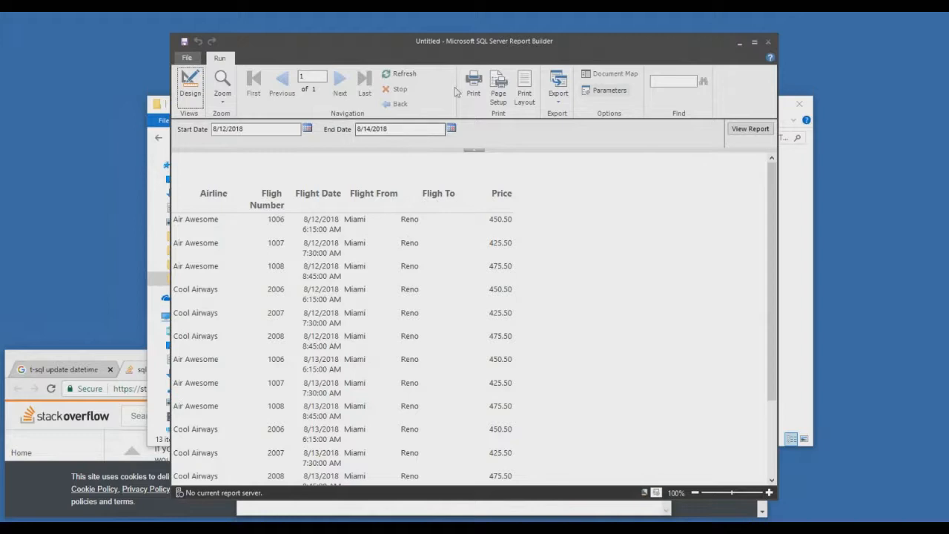
- Change the report's end date to 8/13/2018 with the calendar and view the report again
click(451, 129)
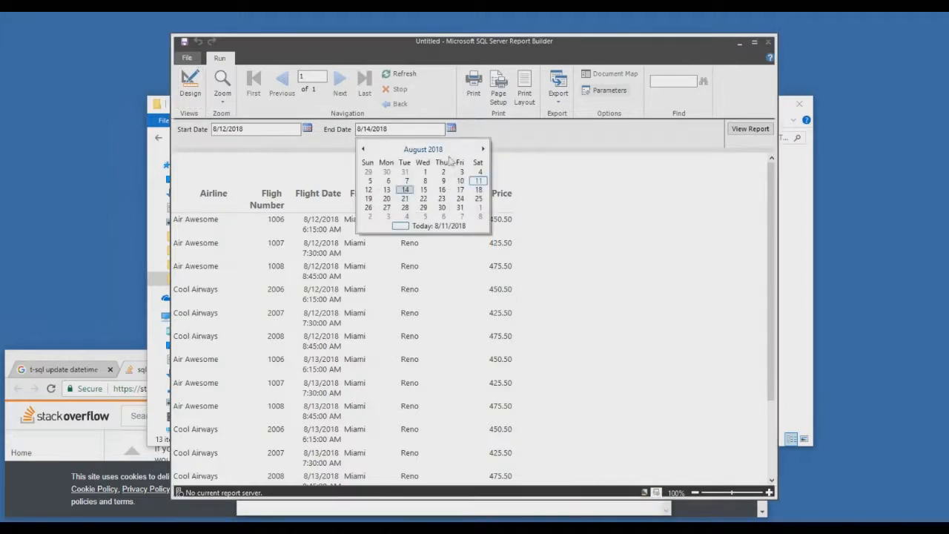
click(387, 191)
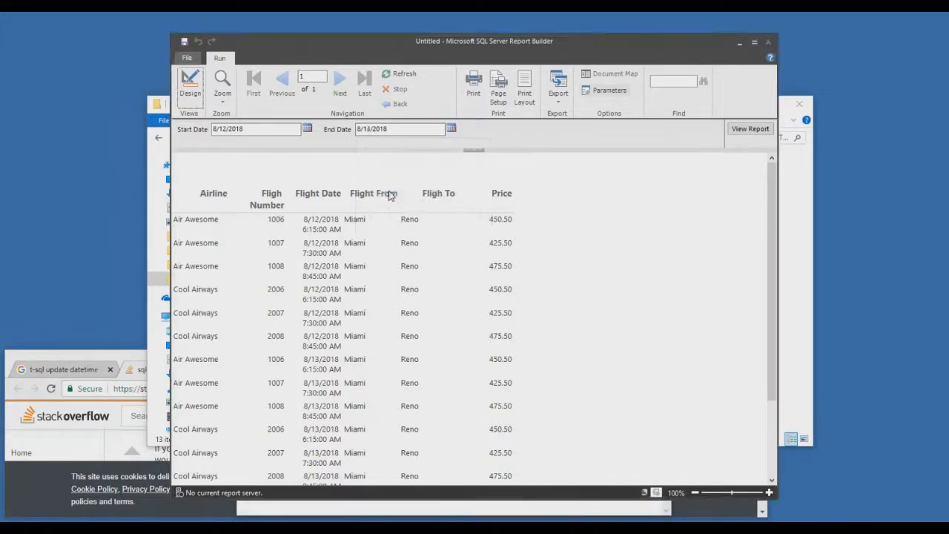
click(758, 133)
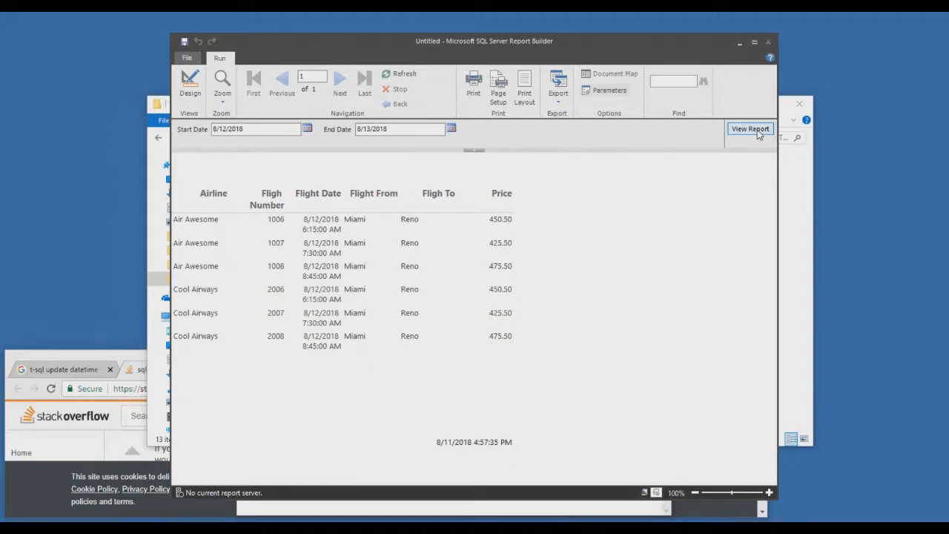
click(825, 456)
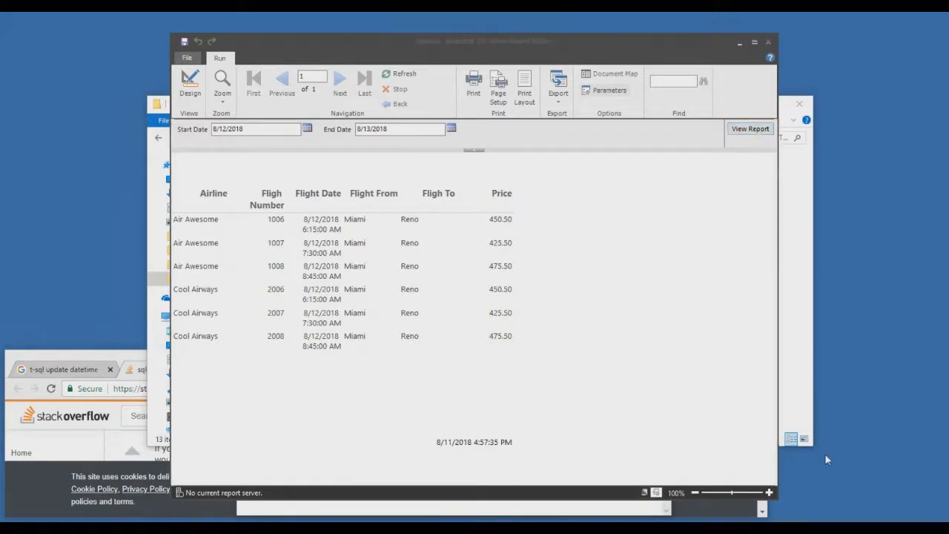
- Switch to SQL Server Management Studio and reduce the FlightScheduleTable SELECT statement to the FlightDate column only
key(alt+Tab)
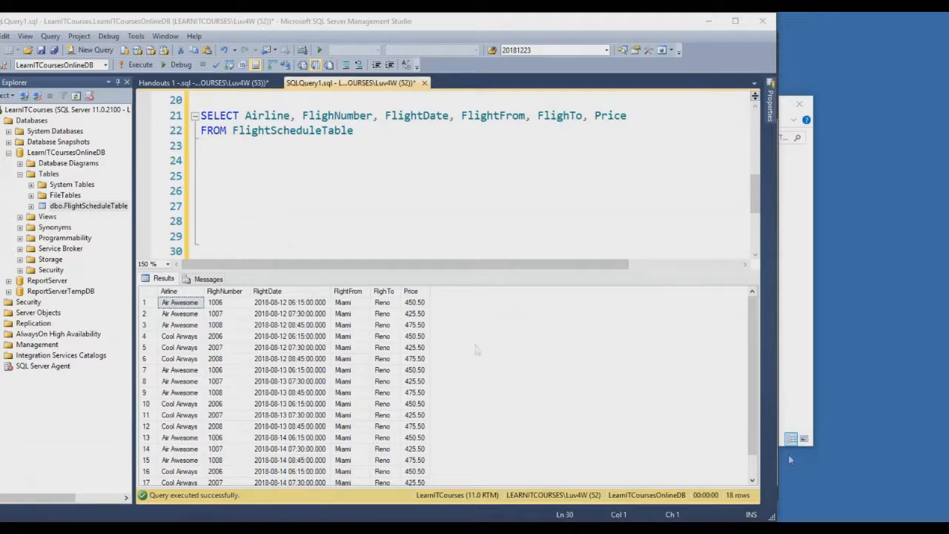
drag(200, 130, 191, 98)
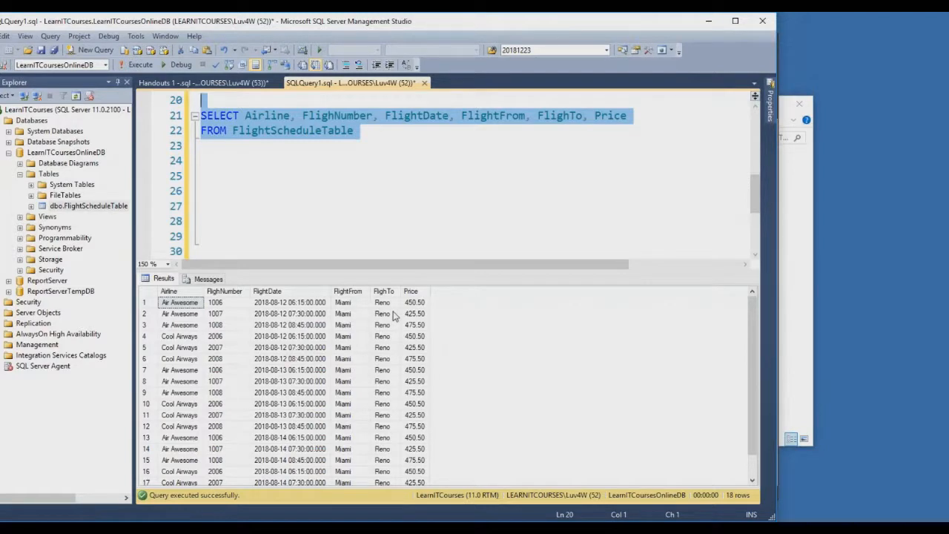
click(245, 115)
drag(245, 115, 386, 119)
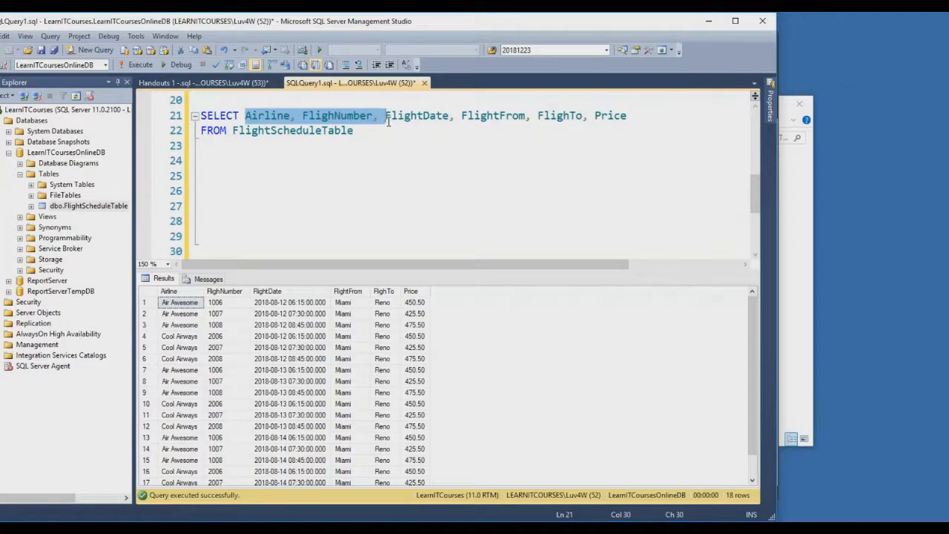
key(Delete)
key(Right)
key(Right)
key(Right)
key(Right)
key(Right)
key(Right)
key(Right)
key(Right)
key(Right)
key(Right)
key(Right)
key(Right)
key(Left)
key(Left)
key(shift+End)
key(Delete)
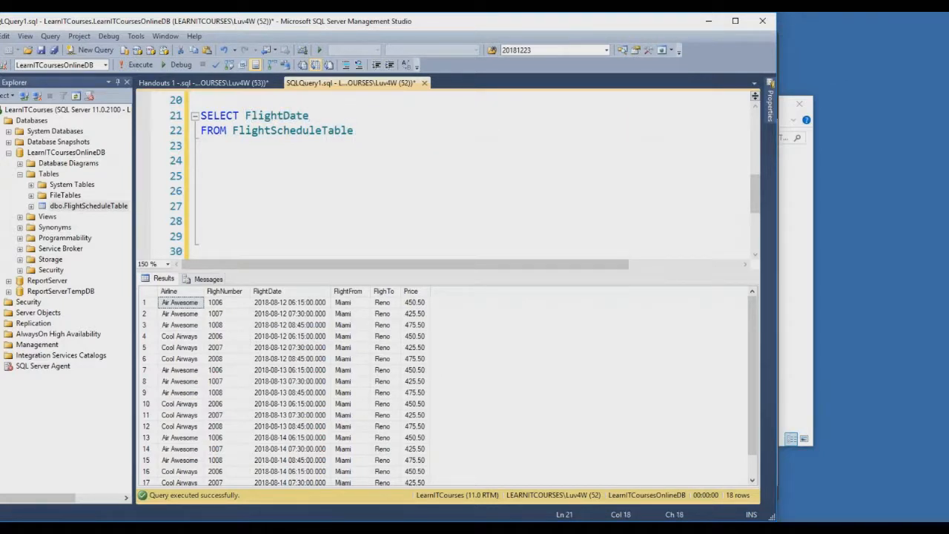
- Run only the SELECT FlightDate FROM FlightScheduleTable statement and widen the FlightDate column in the results
drag(210, 147, 199, 119)
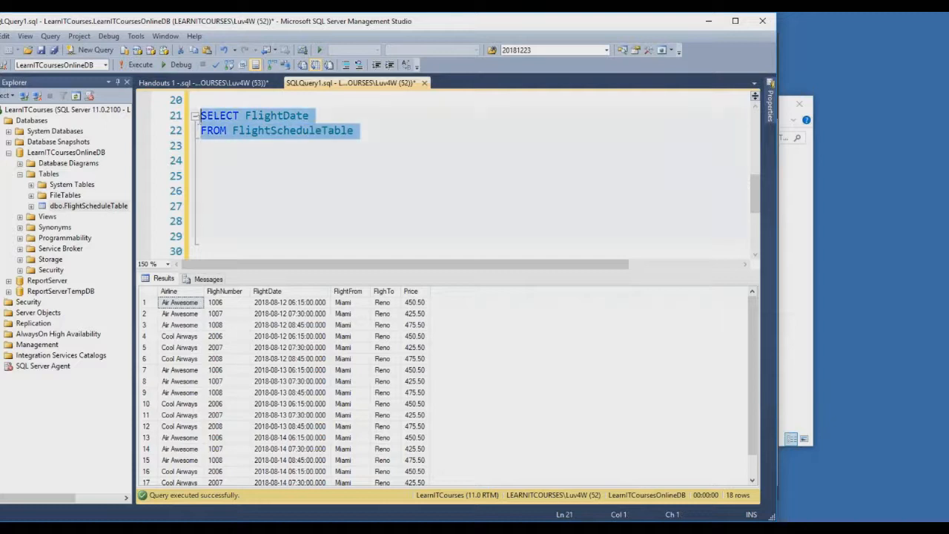
click(140, 64)
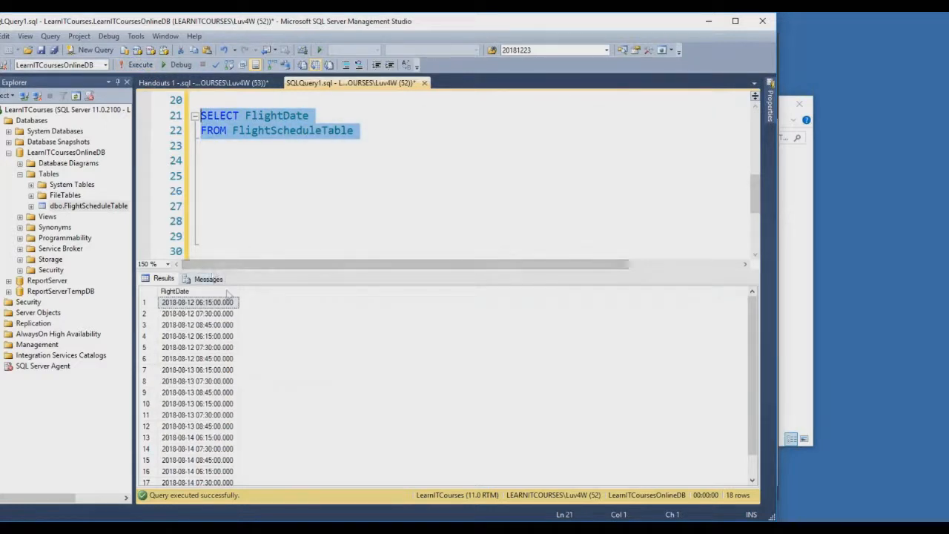
drag(238, 291, 262, 291)
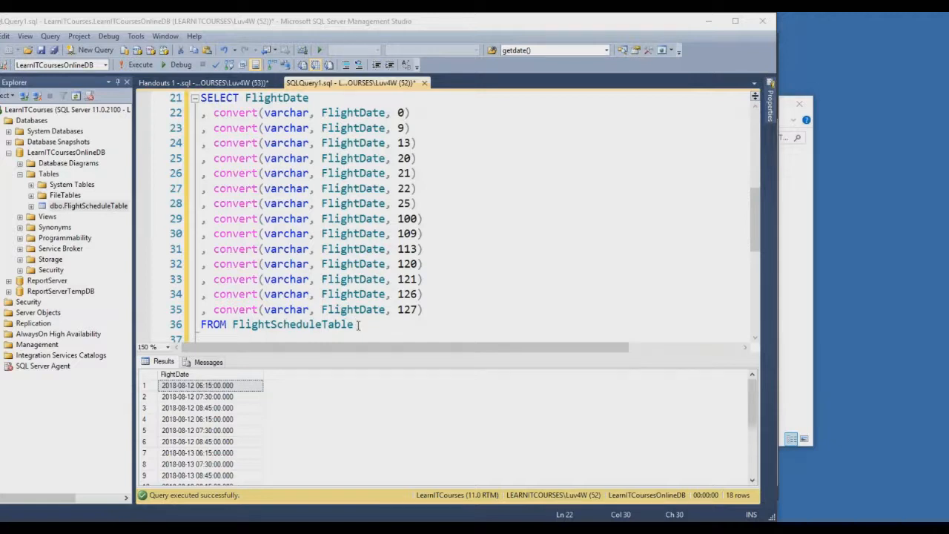
- Run the FlightDate query with its varchar conversions in styles 0 through 127 and review the converted date columns across the results
drag(359, 324, 195, 98)
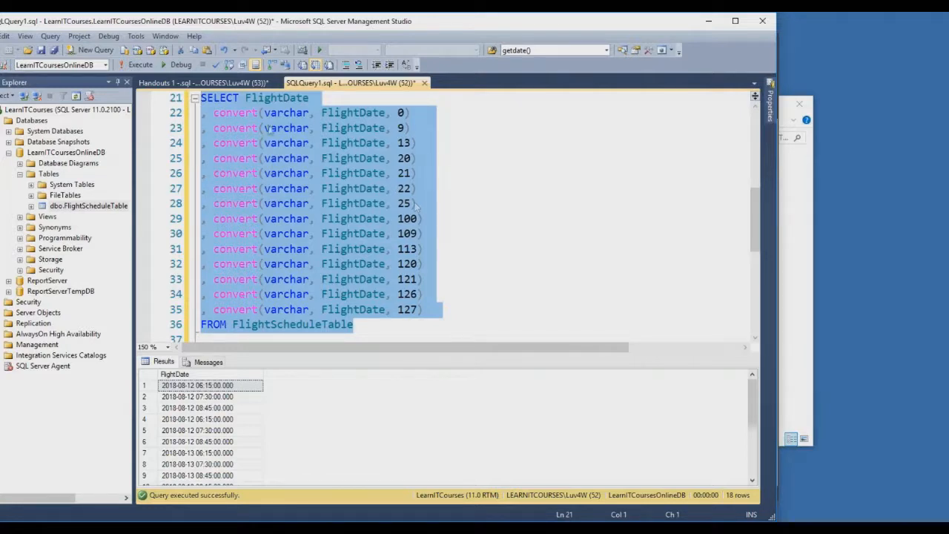
click(145, 67)
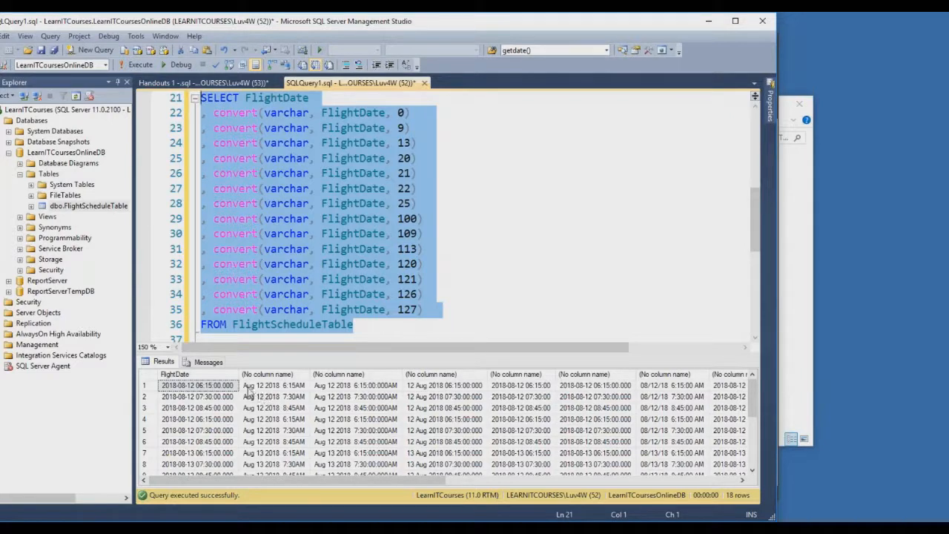
double_click(384, 113)
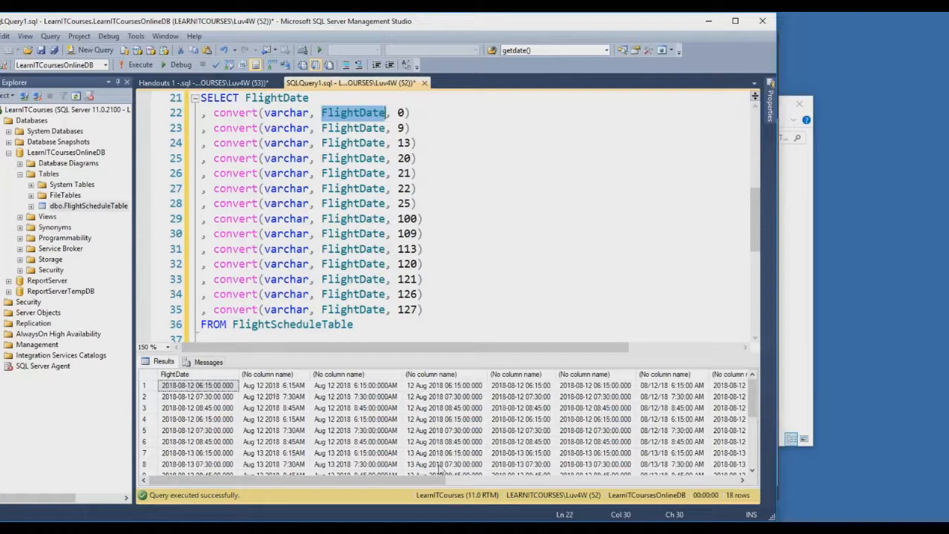
drag(433, 479, 729, 480)
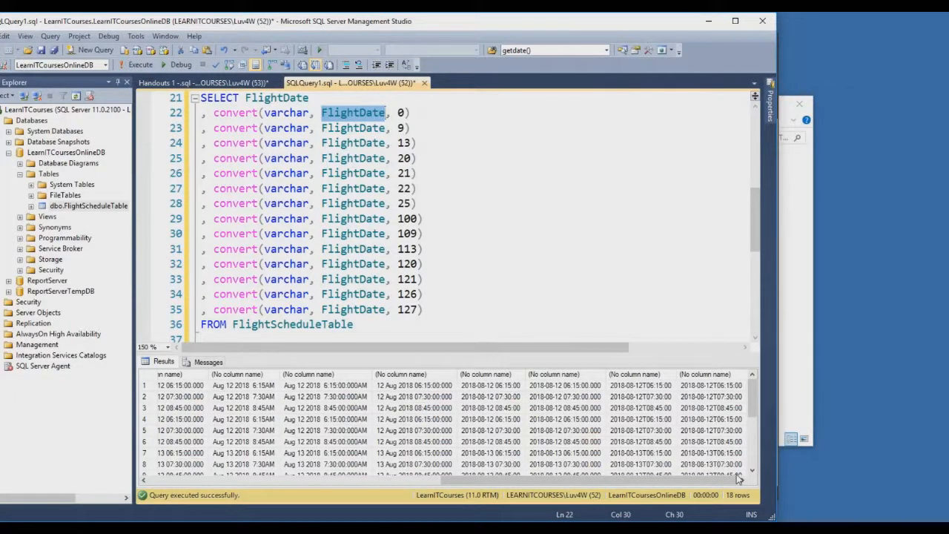
drag(737, 475, 839, 428)
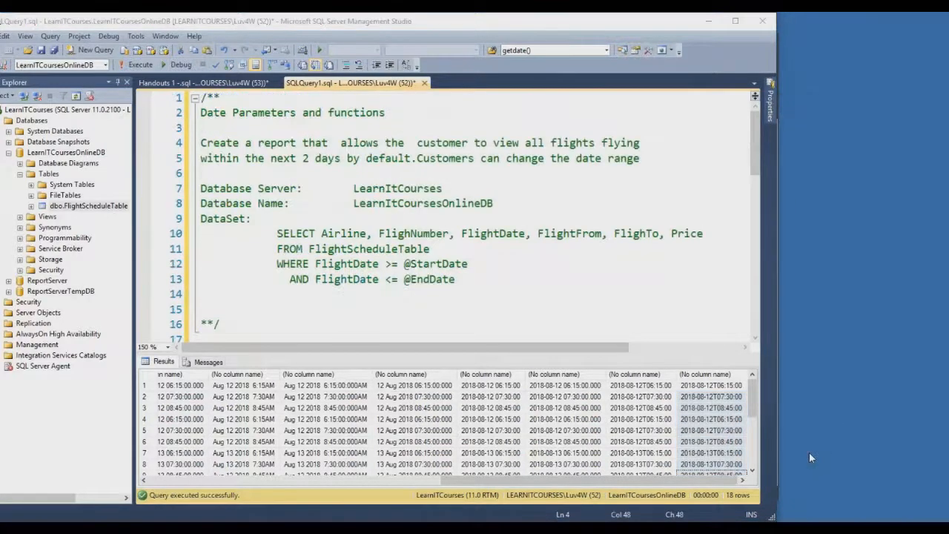